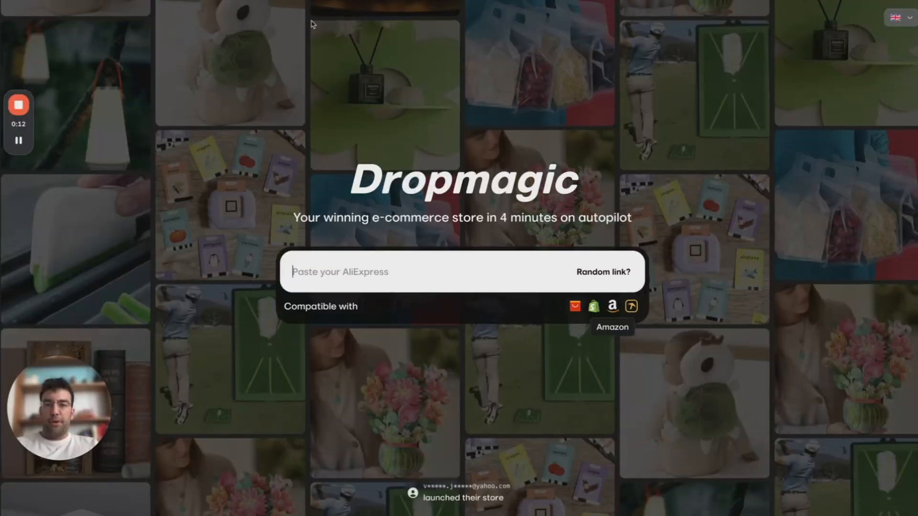
text(https://fr.aliexpress.com/item/1005006389050422.html)
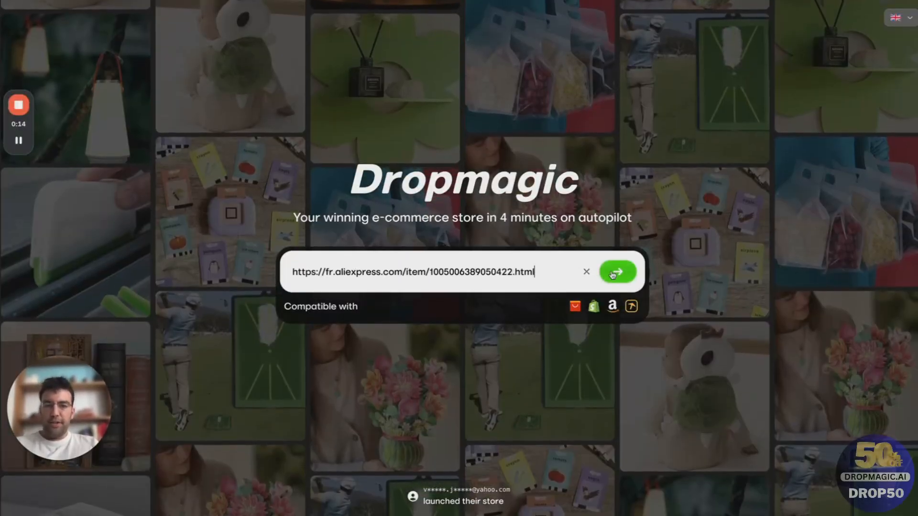
click(612, 274)
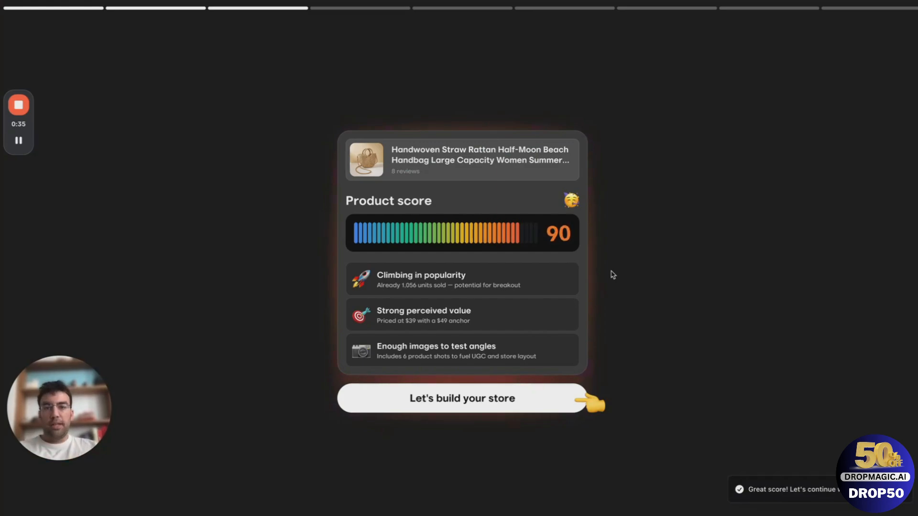
key(ctrl+Tab)
key(ctrl+shift+Tab)
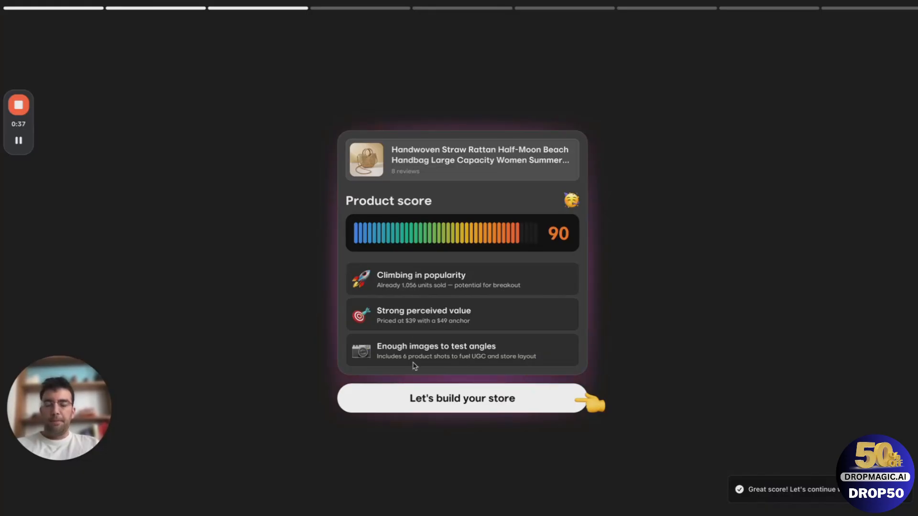
click(454, 401)
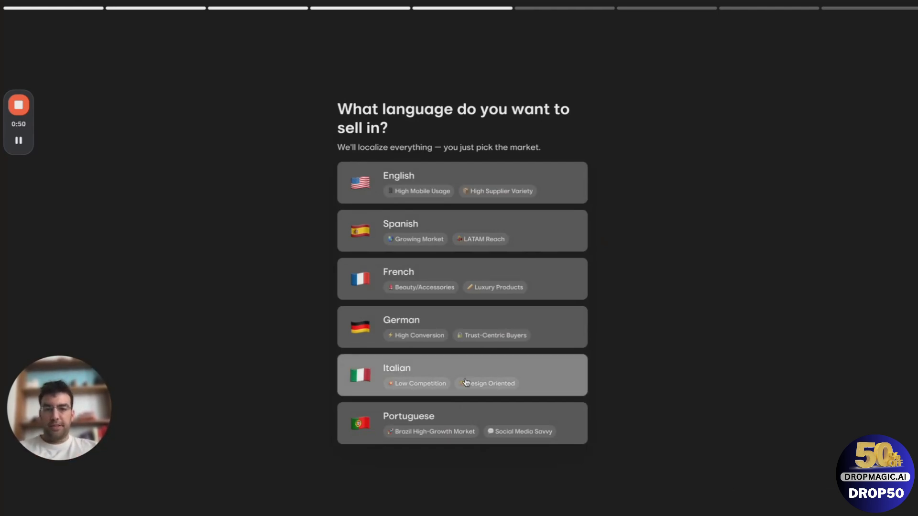
- Choose English as the selling language, the 30-year-old Tropical Traveler persona and the "Unleash your inner beach goddess!" hook angle
click(500, 179)
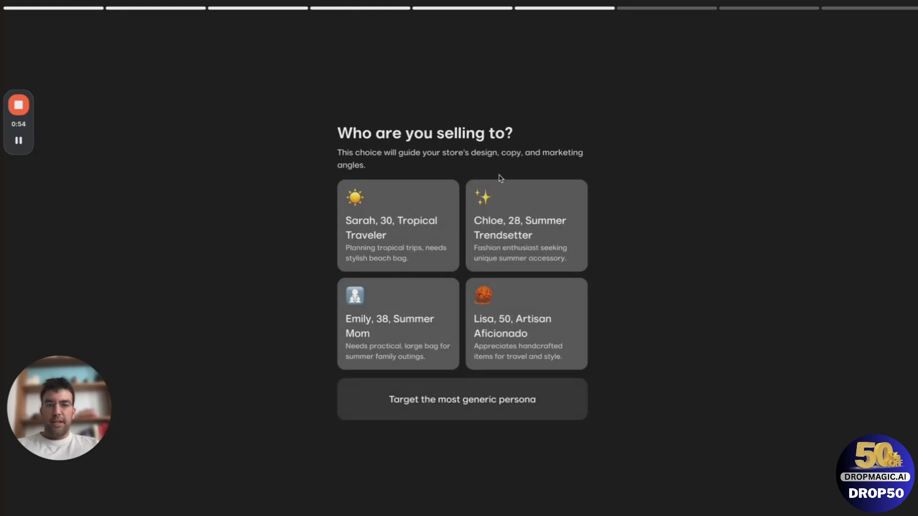
click(414, 215)
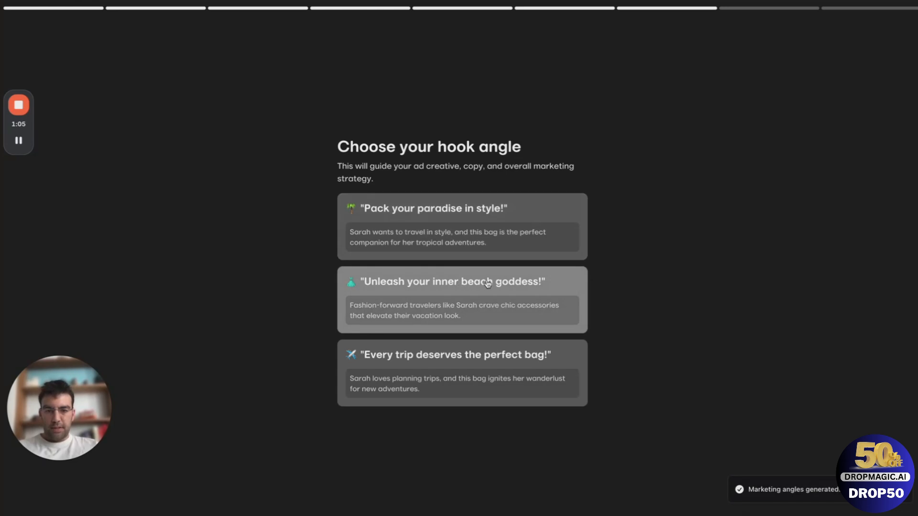
click(514, 289)
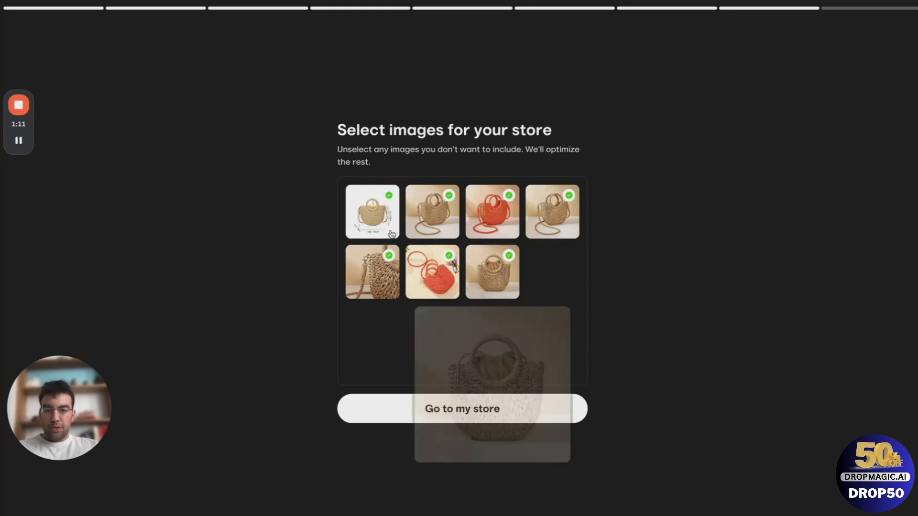
- Exclude the white-background image with the bag's dimensions and go to the generated store
click(379, 228)
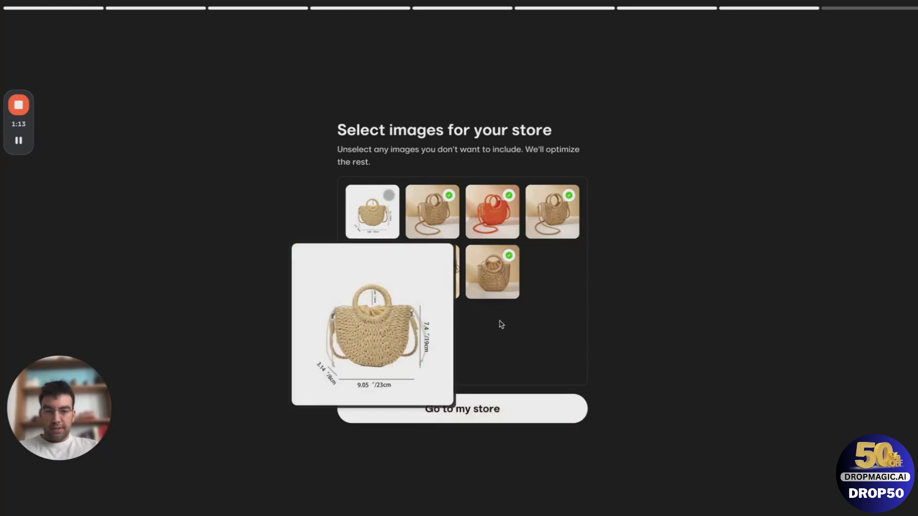
click(502, 410)
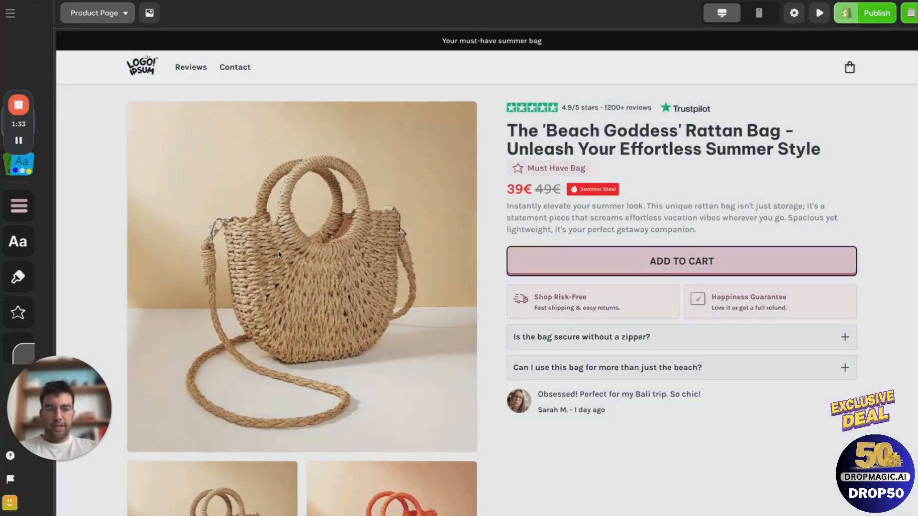
- Look through the generated product page and the list of available store pages
scroll(297, 254, down, 15)
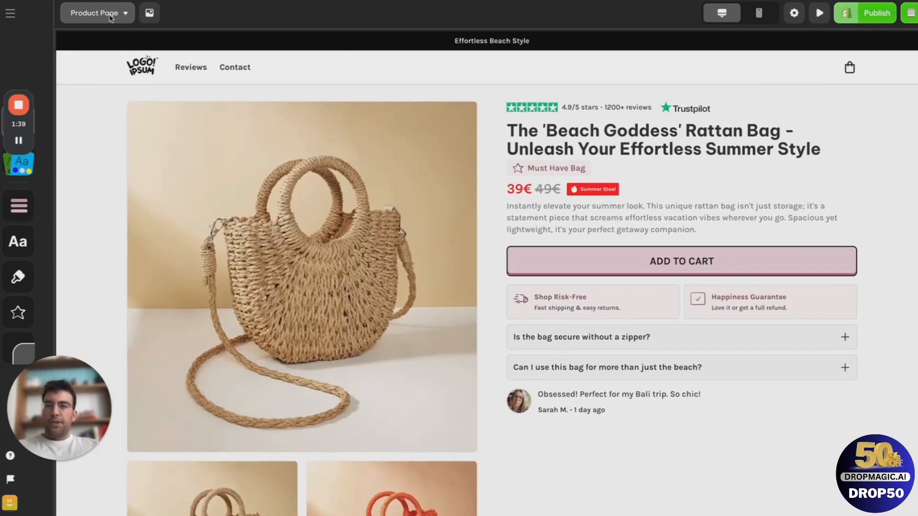
click(110, 17)
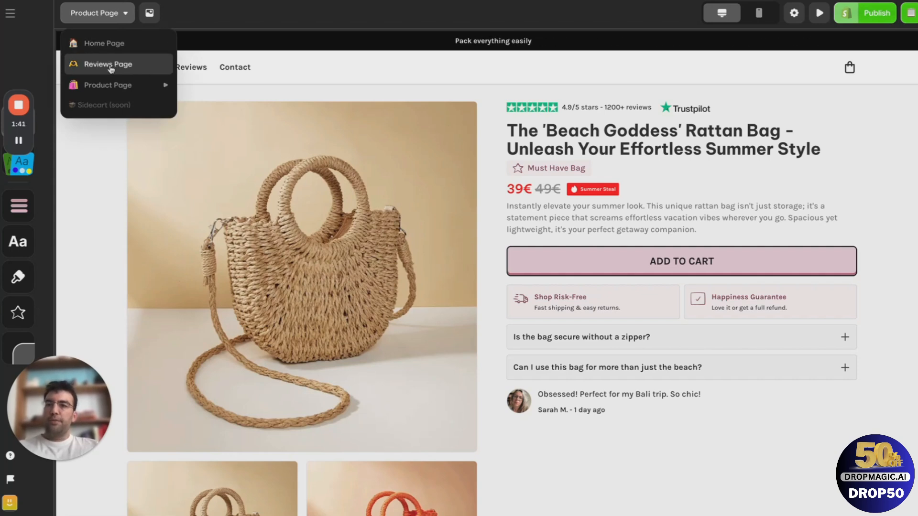
mouse_move(115, 93)
click(234, 90)
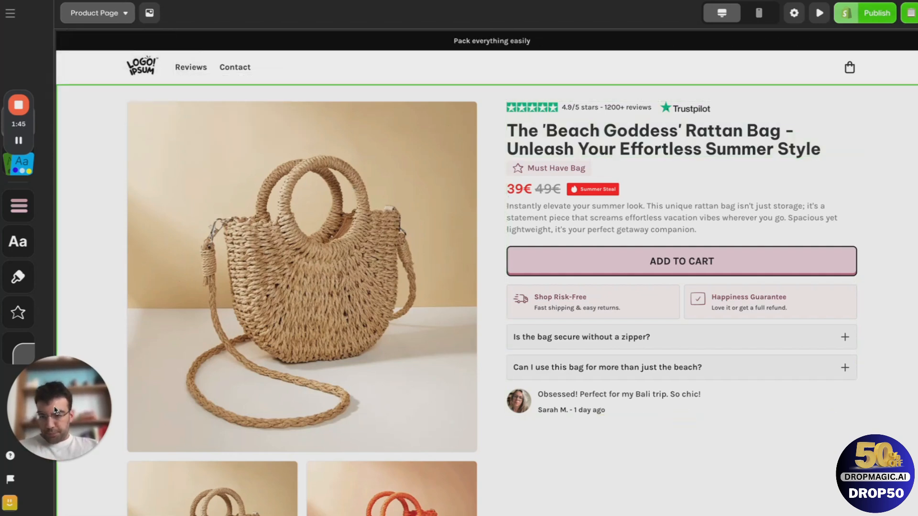
drag(55, 410, 808, 407)
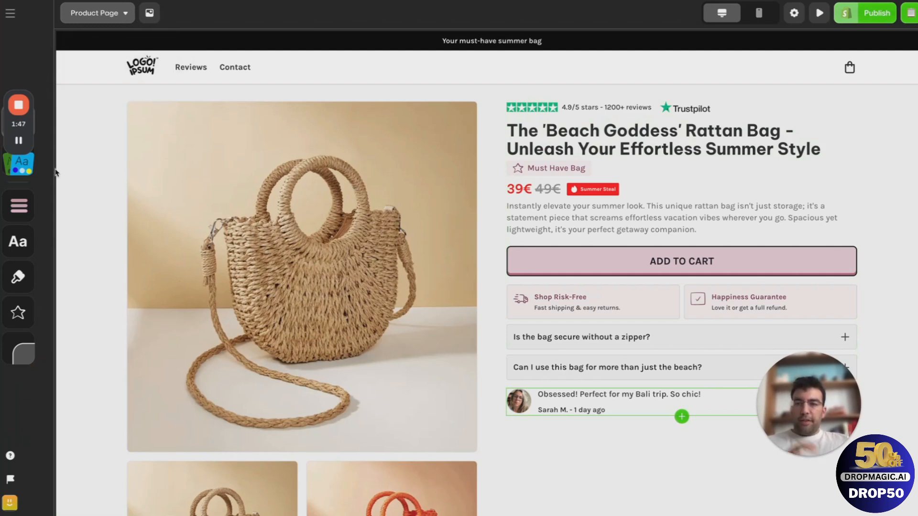
drag(29, 131, 74, 44)
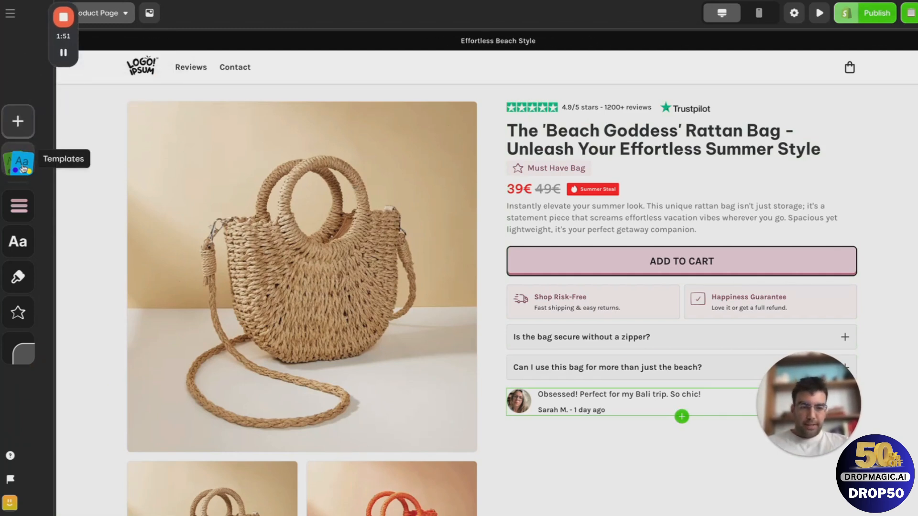
- Try the yellow design template on the store, replace it with the purple template and close the template list
click(22, 168)
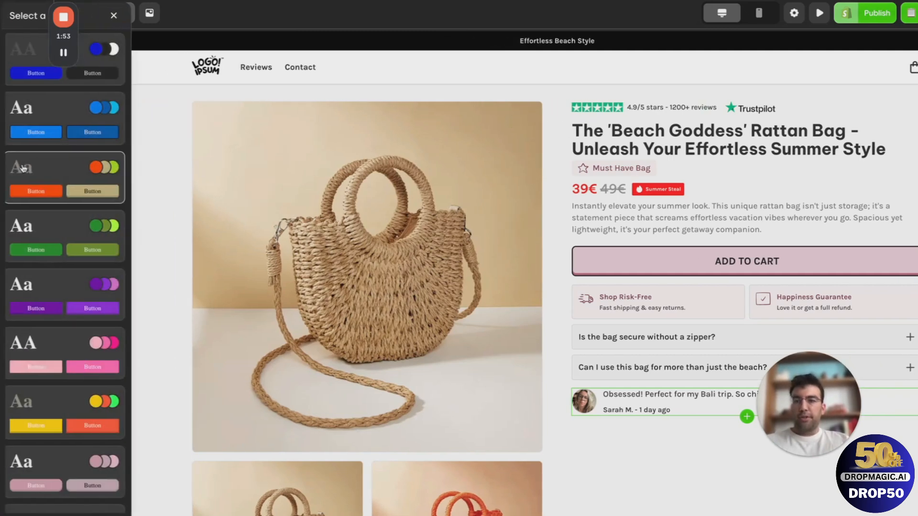
scroll(54, 206, down, 2)
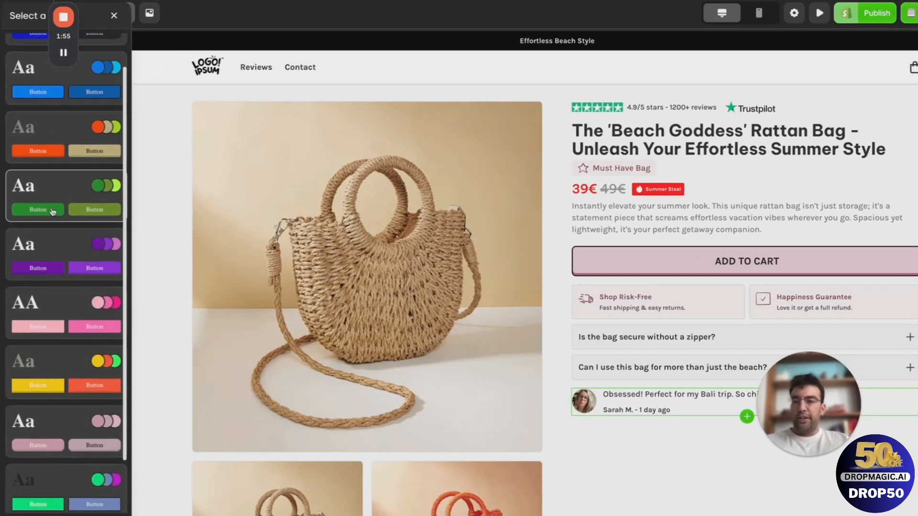
click(55, 292)
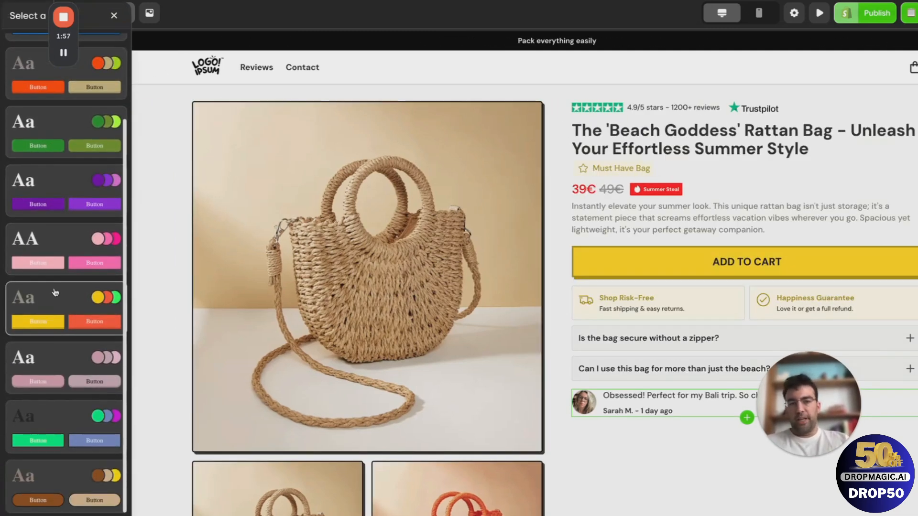
scroll(55, 293, up, 2)
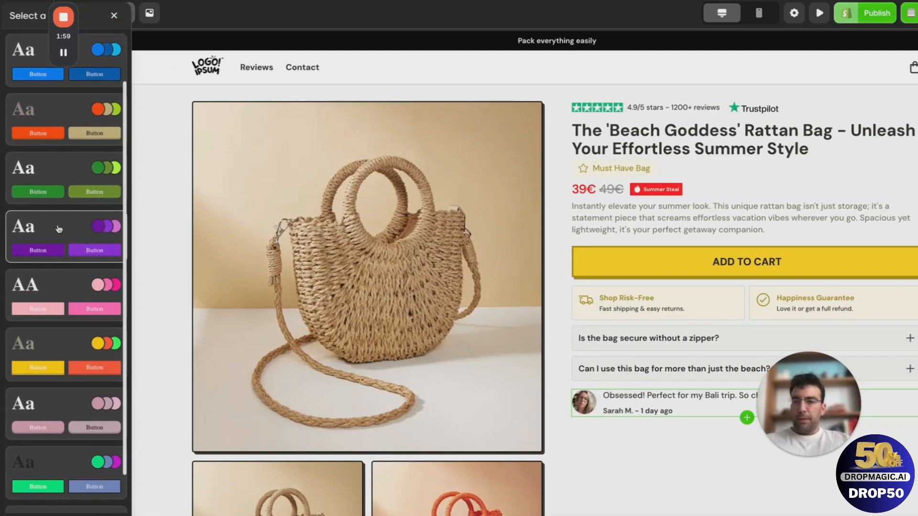
click(55, 227)
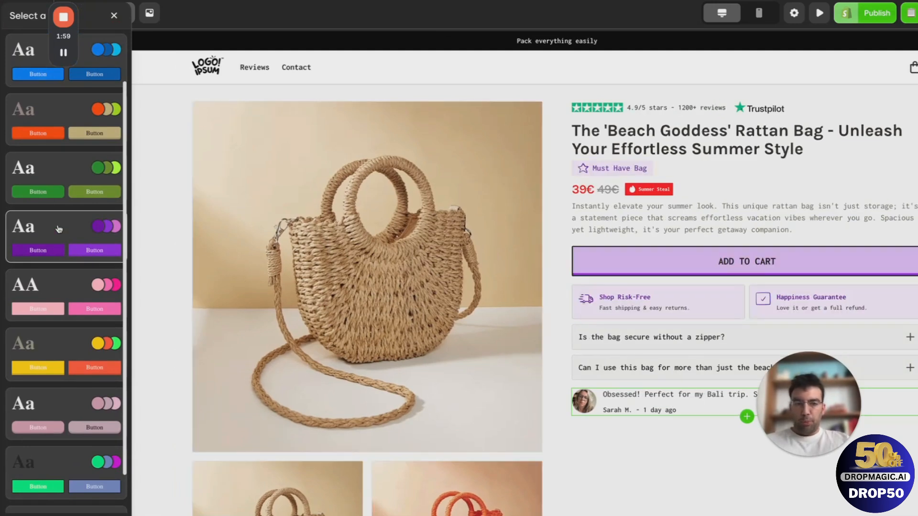
click(617, 221)
click(113, 16)
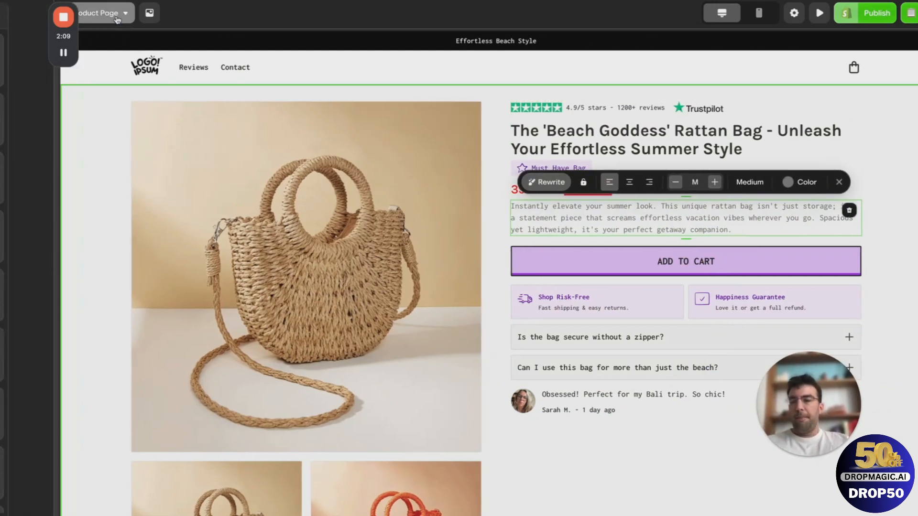
- Randomize the store's primary, secondary and accent colors twice in the color palette
click(19, 206)
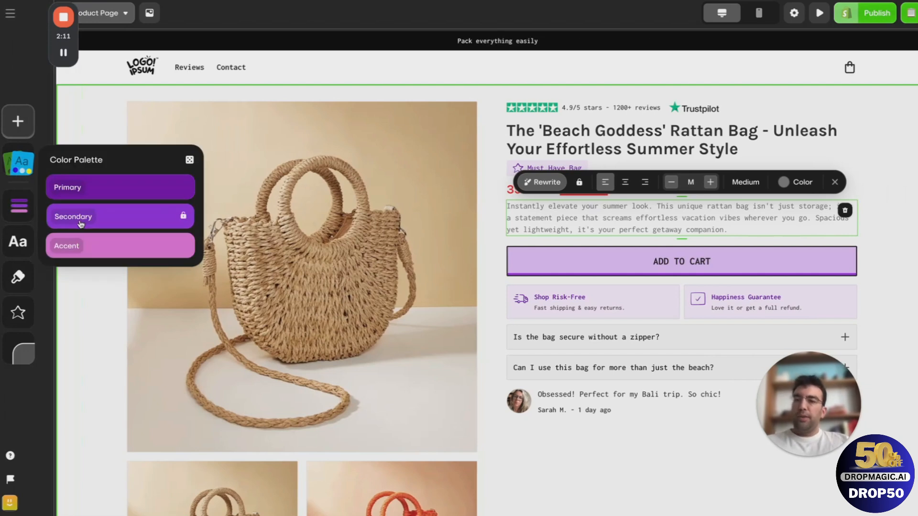
click(125, 189)
click(128, 173)
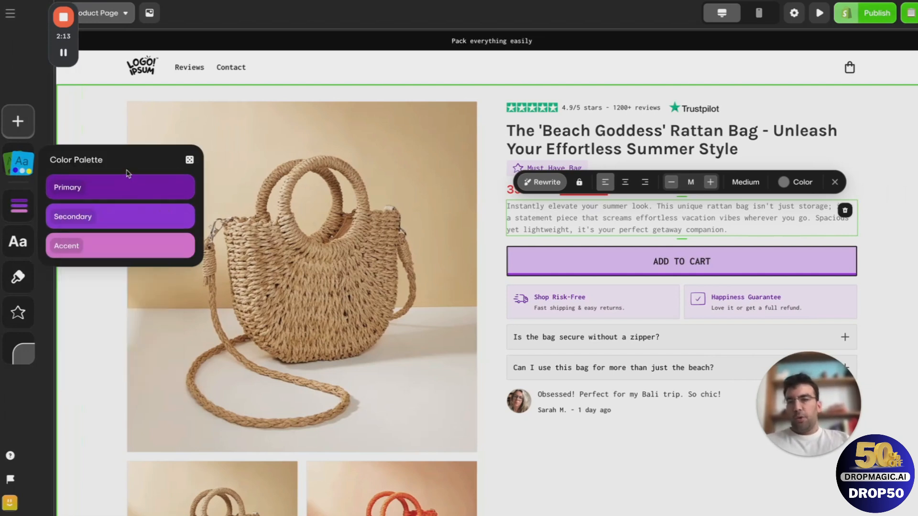
click(190, 161)
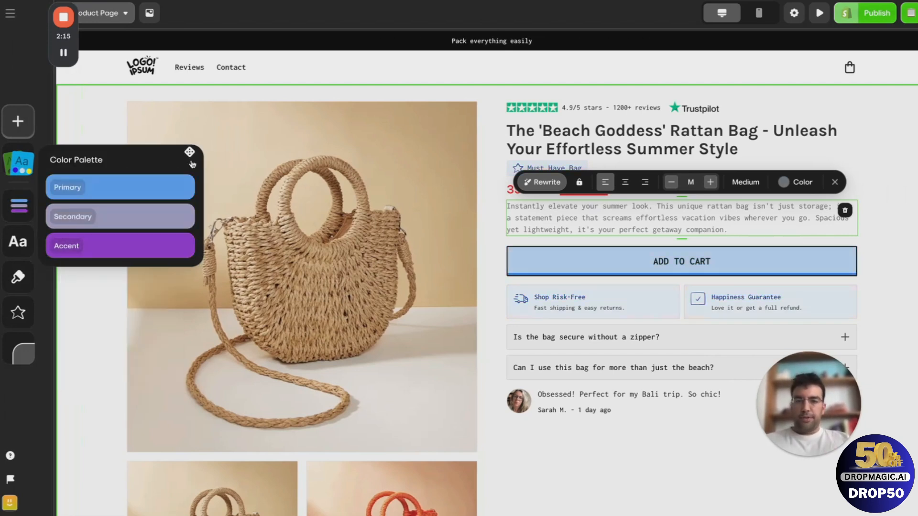
click(190, 161)
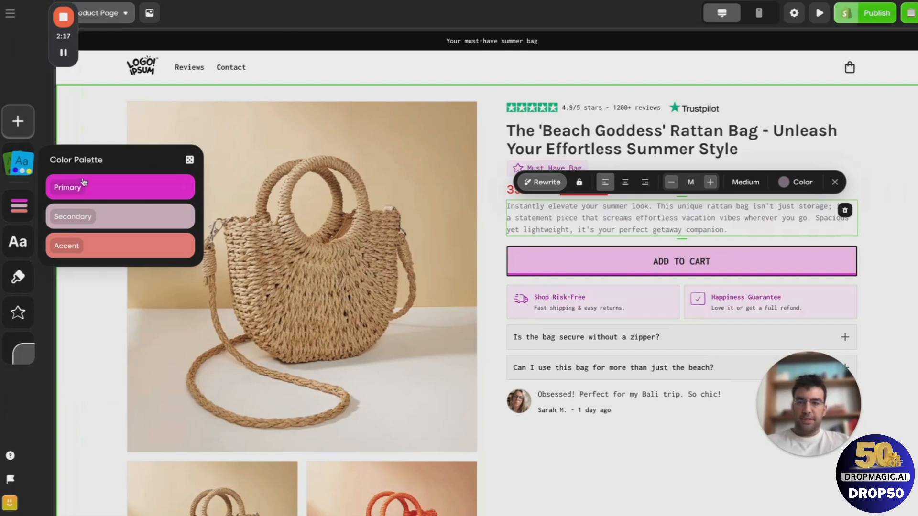
- Randomize the store's fonts twice and set the titles font to Abril Fatface
click(18, 242)
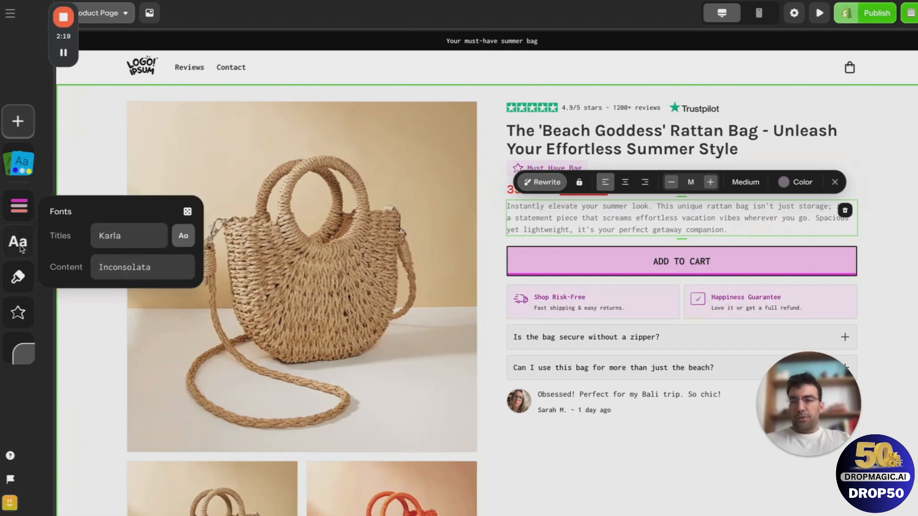
click(187, 212)
click(187, 212)
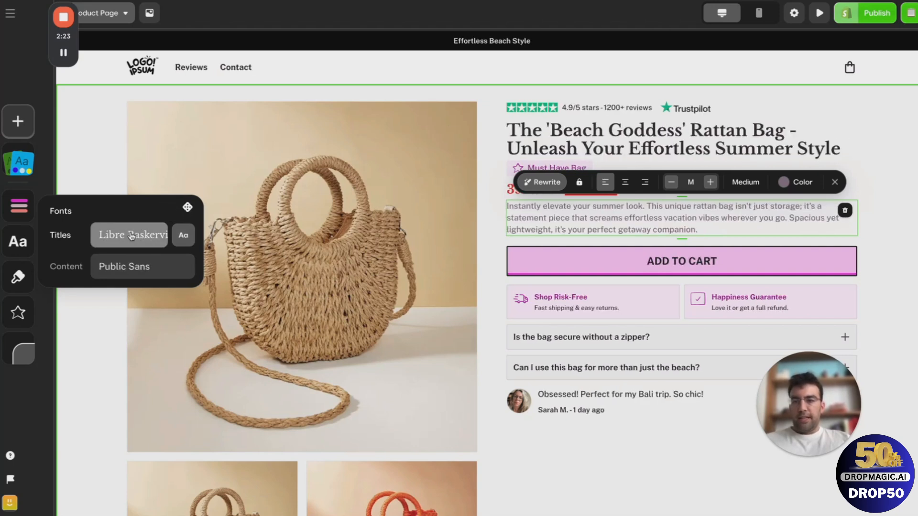
click(132, 236)
text(ari)
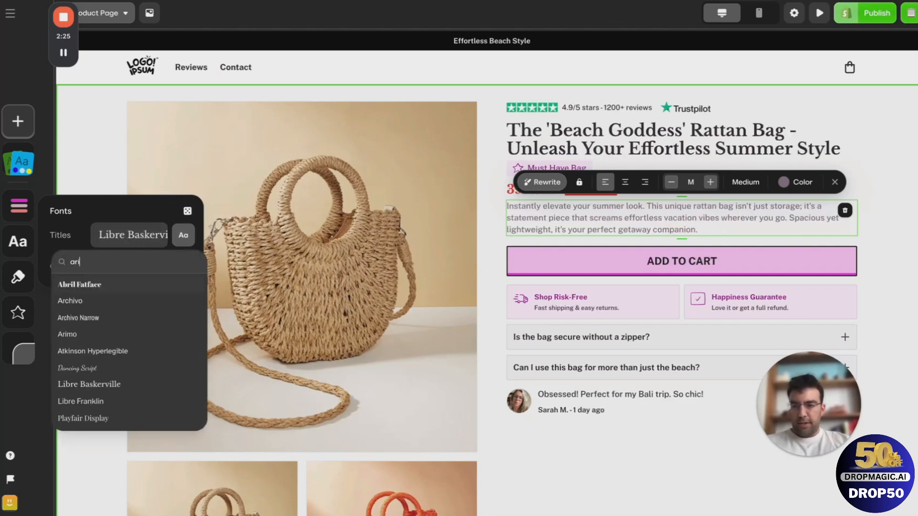
click(79, 285)
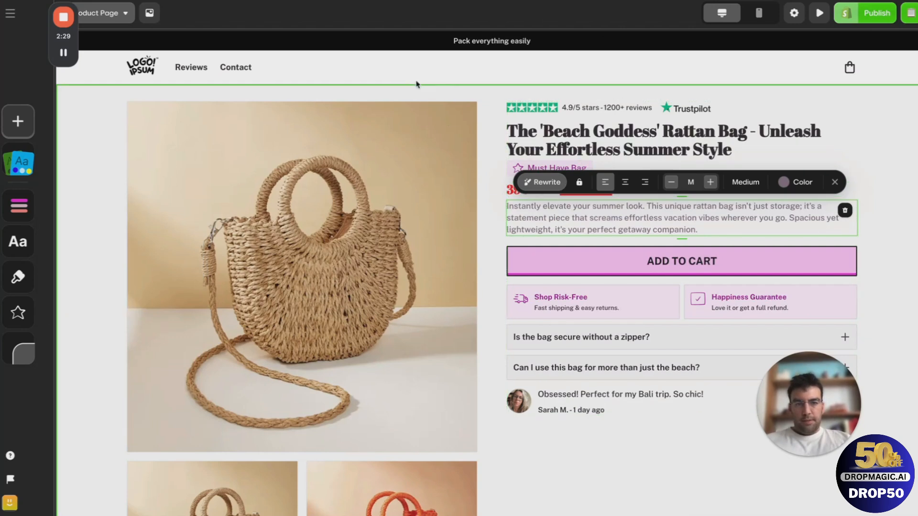
click(430, 77)
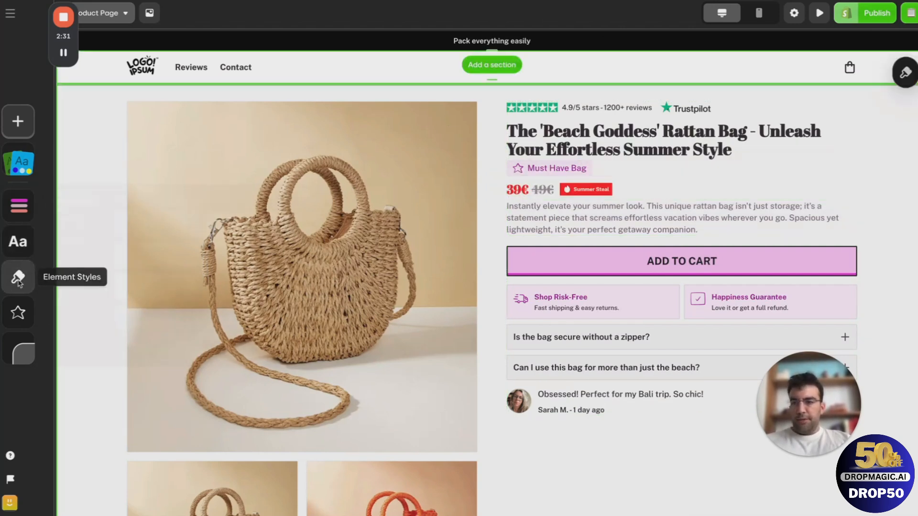
- Set the store's button style to Brick in the element styles
click(18, 278)
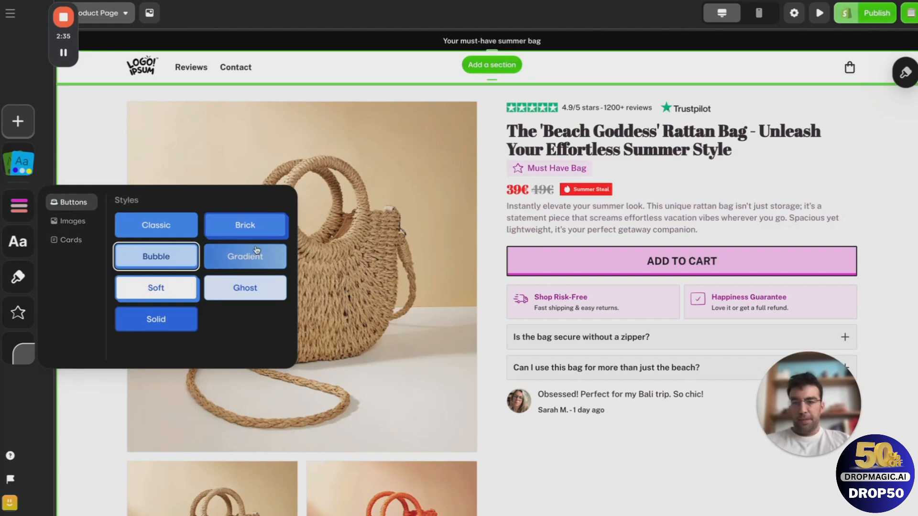
click(246, 226)
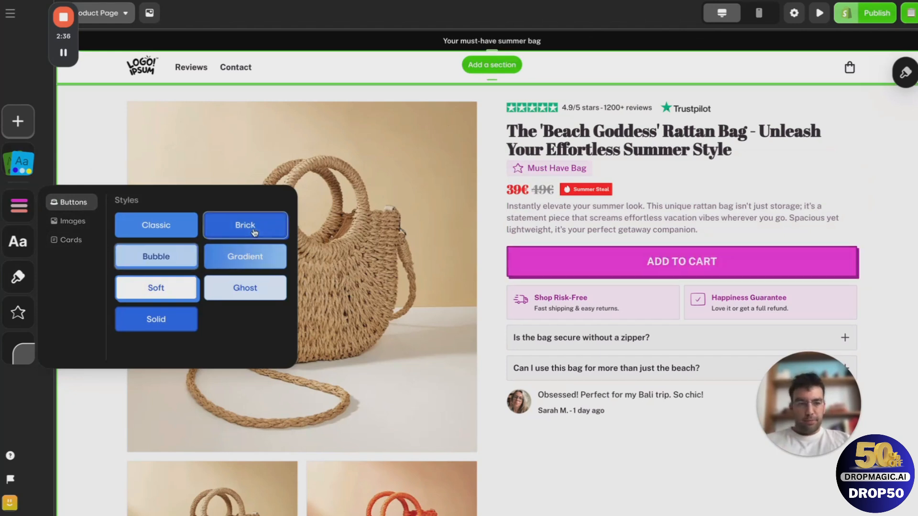
click(621, 266)
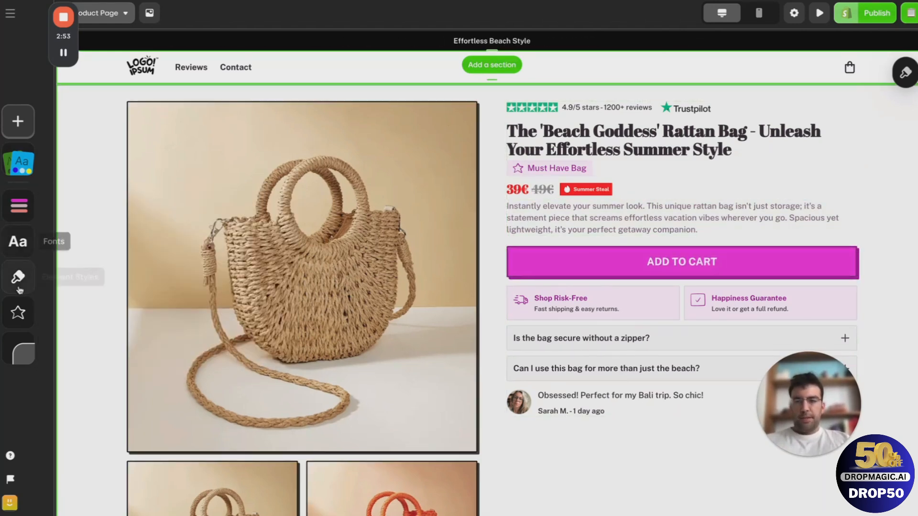
- Set the store's image style to Shadow in the element styles
click(17, 277)
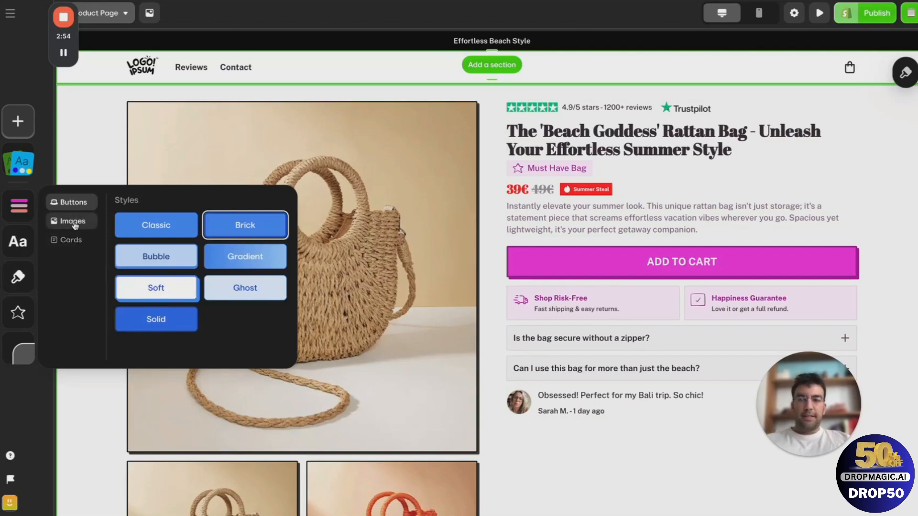
click(73, 222)
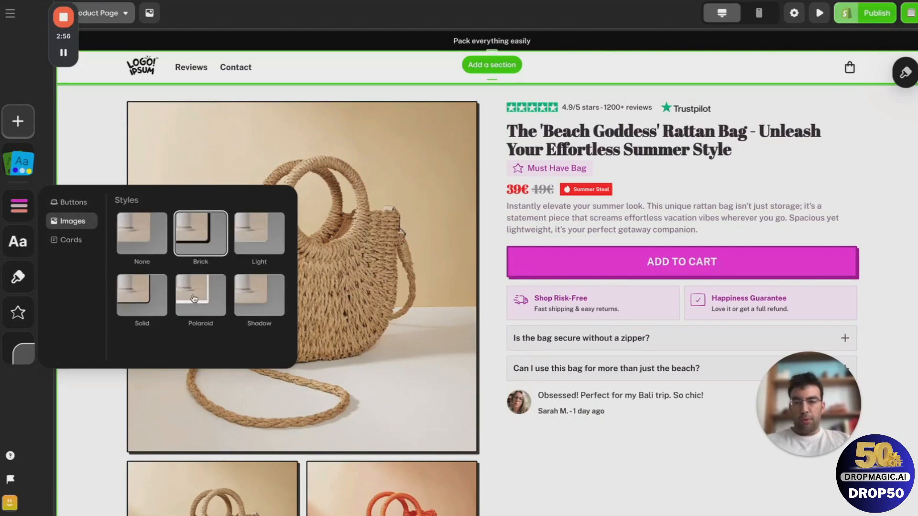
click(269, 300)
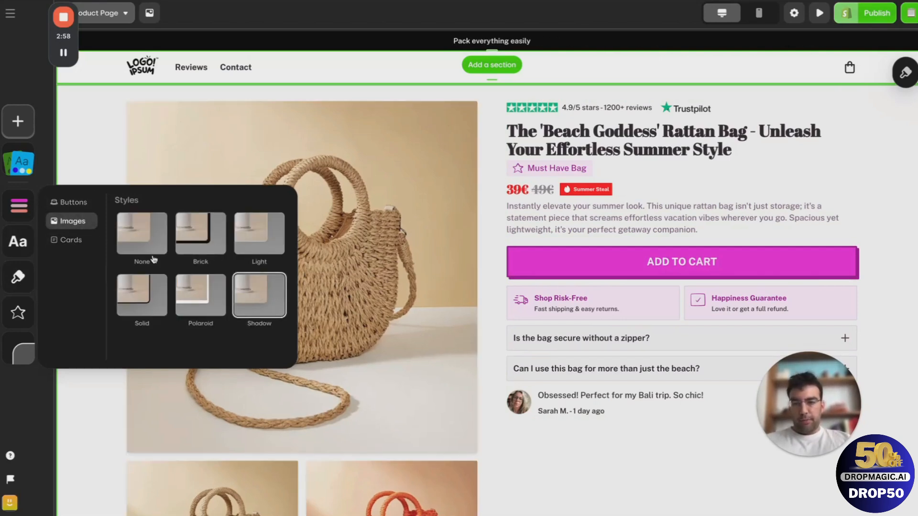
- Try the Solid image style and set the store's image style to Brick
click(148, 301)
click(196, 249)
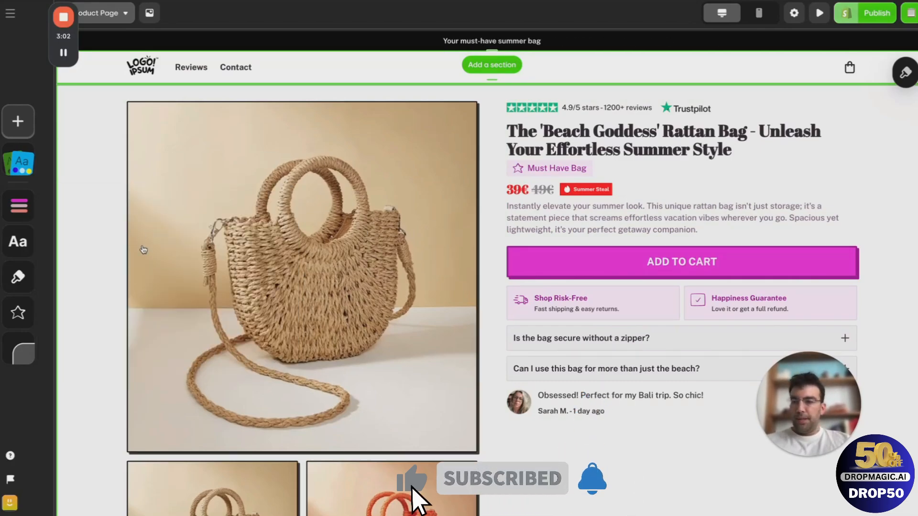
- Set the store's card style to Brick in the element styles, comparing it with Default on the review cards
scroll(143, 249, down, 20)
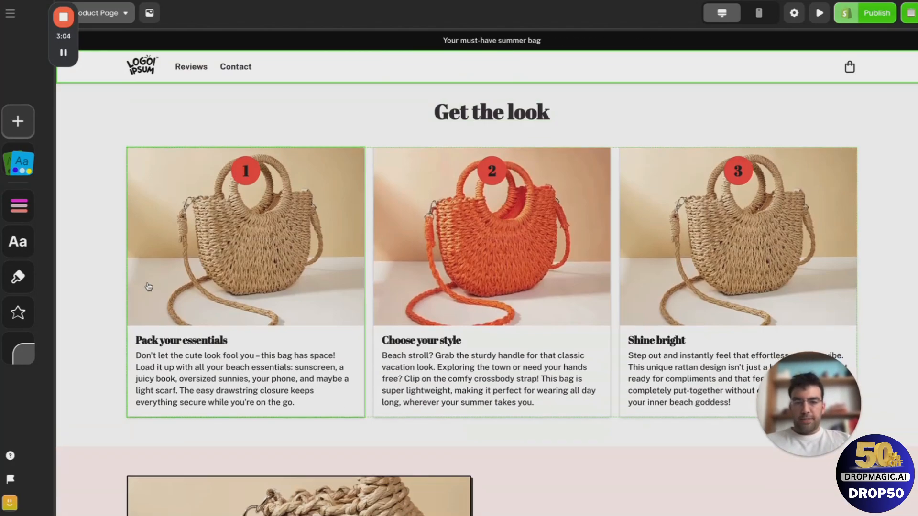
scroll(149, 287, down, 15)
scroll(149, 286, up, 3)
scroll(149, 287, down, 6)
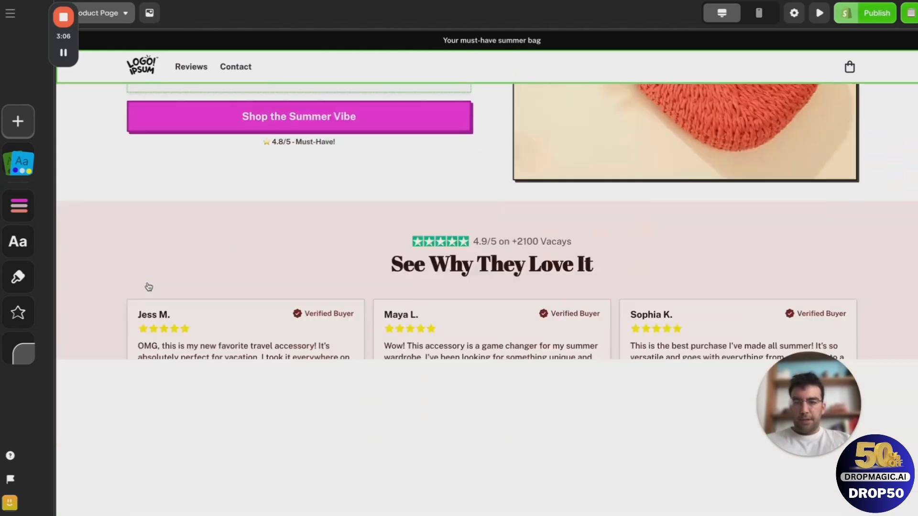
scroll(148, 286, down, 3)
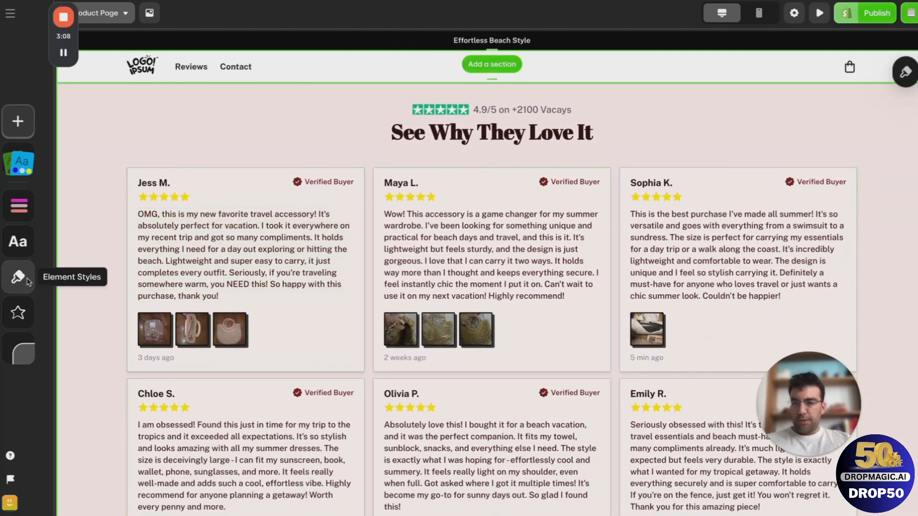
click(27, 282)
click(69, 240)
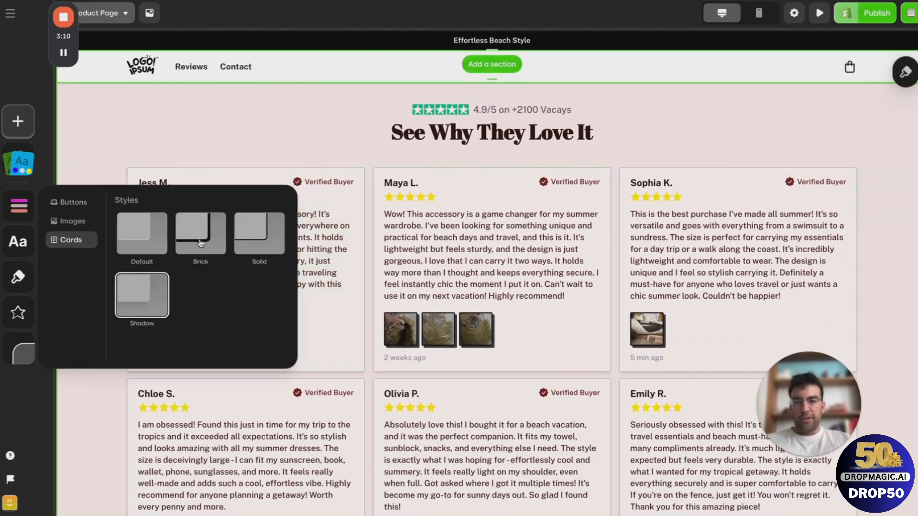
click(200, 243)
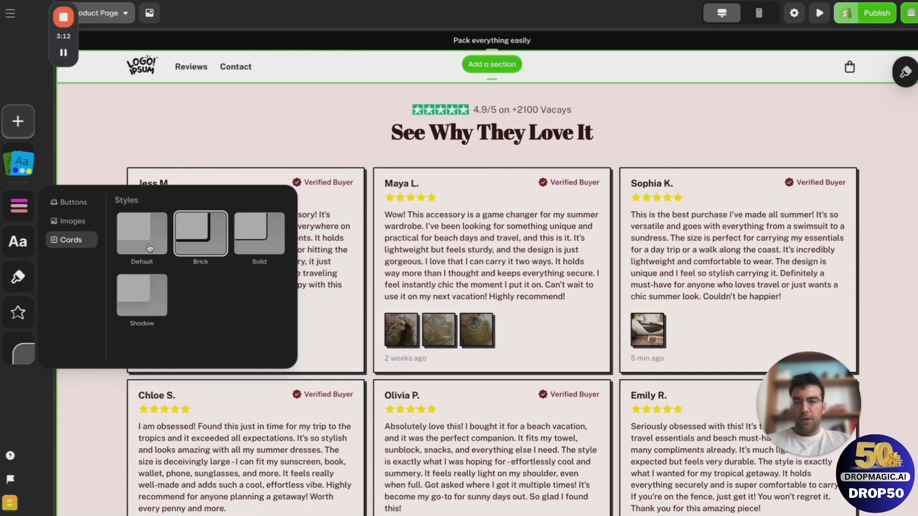
click(150, 247)
click(205, 244)
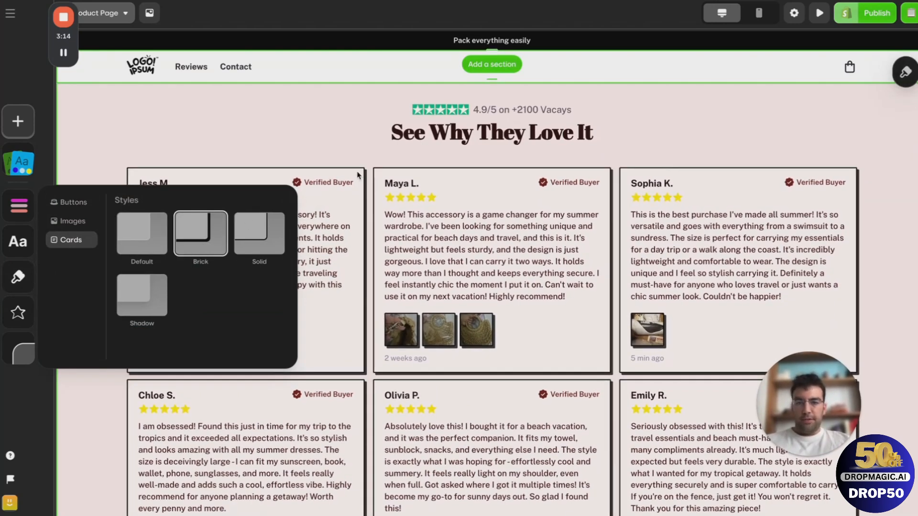
click(358, 175)
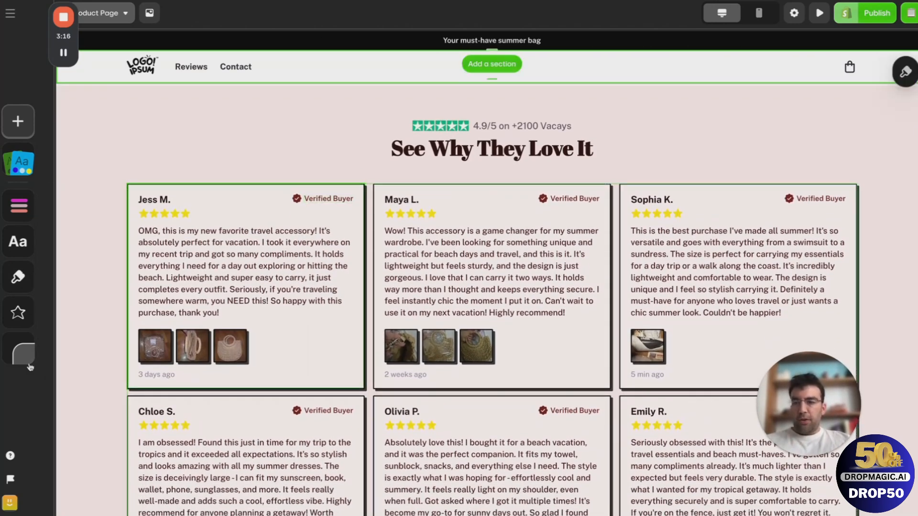
- Set the store's theme radius to 22 in the rounded corners settings and check the cards and images
click(27, 361)
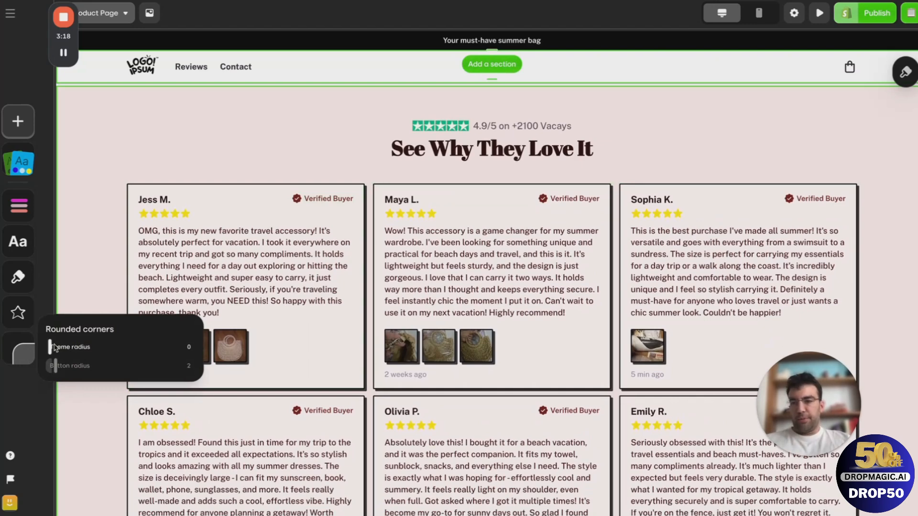
drag(54, 347, 125, 348)
scroll(379, 175, up, 5)
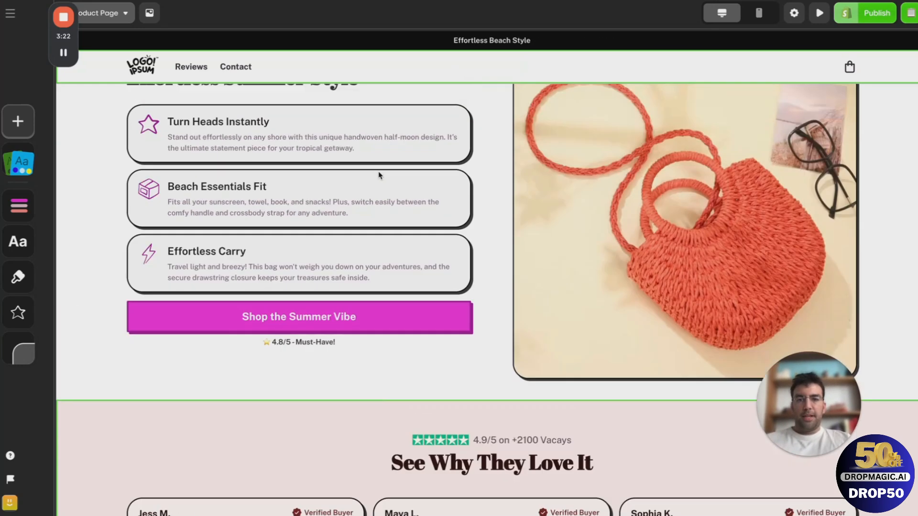
scroll(378, 175, up, 3)
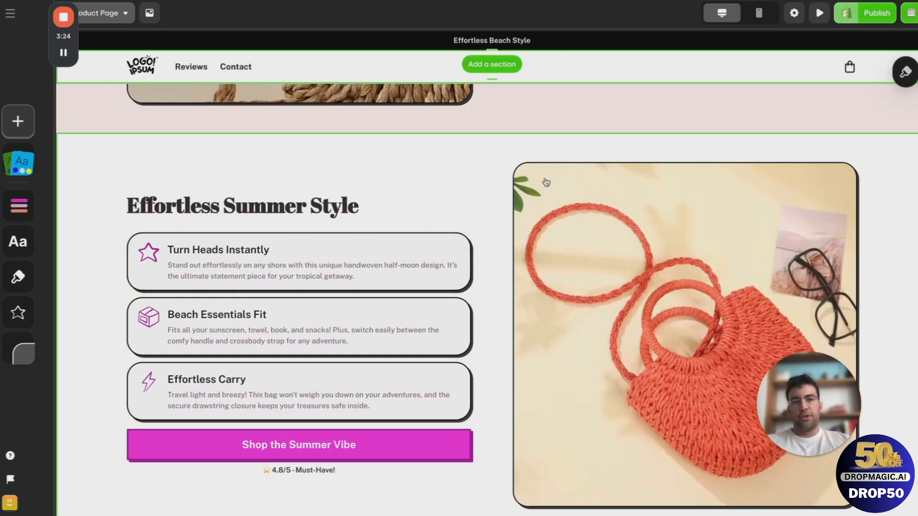
scroll(546, 182, down, 1)
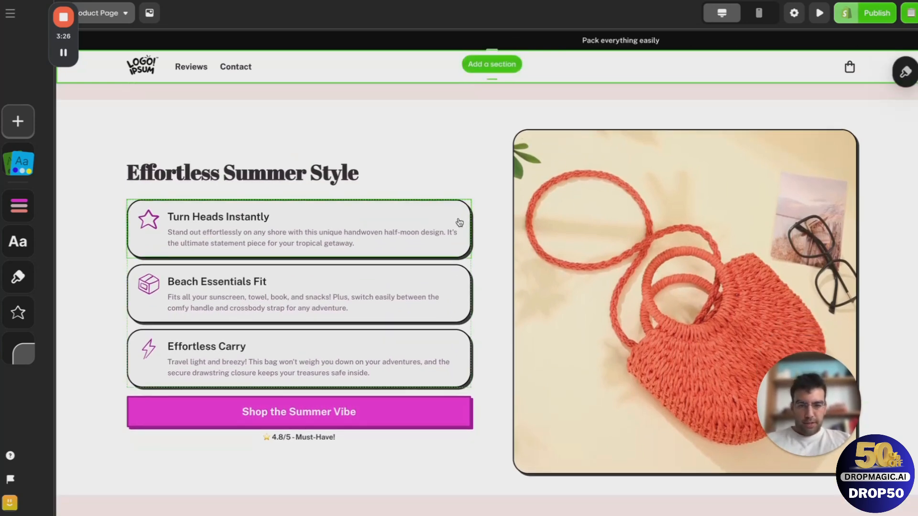
- Increase the button radius in the rounded corners settings to round the store's buttons
click(24, 282)
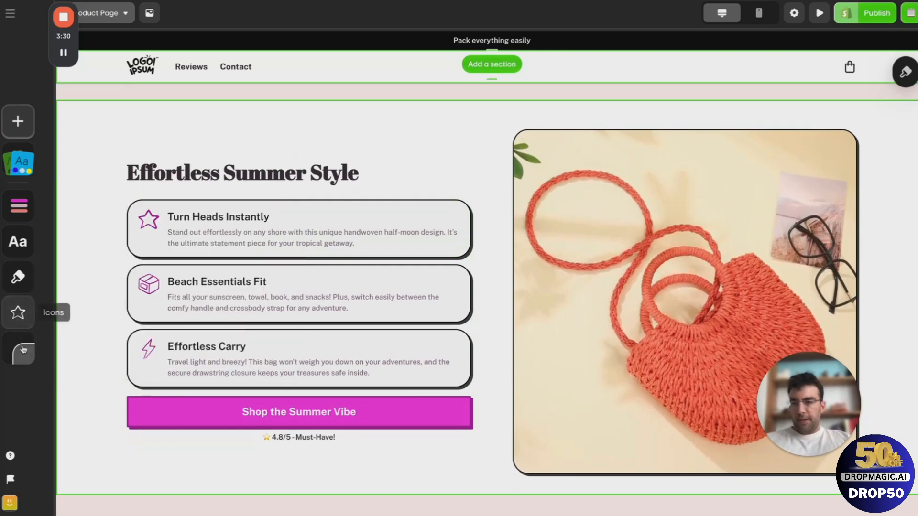
click(23, 353)
drag(55, 365, 148, 366)
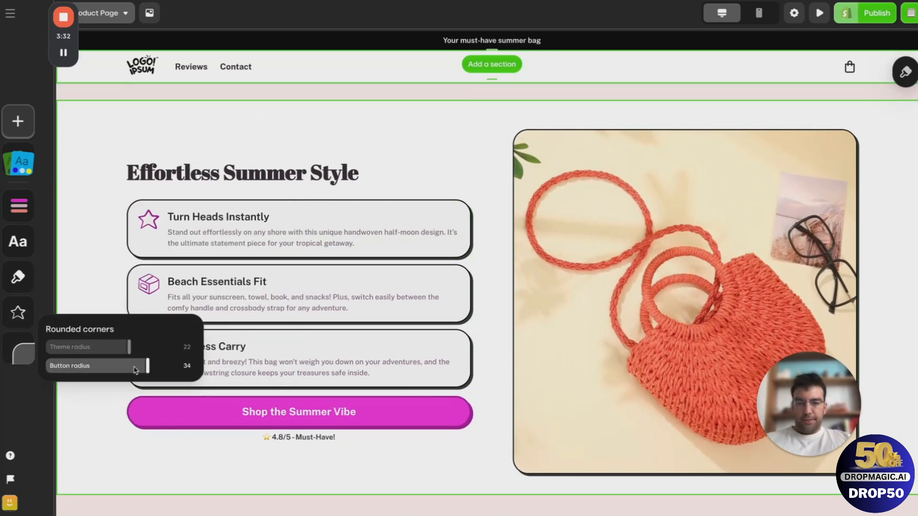
- Try several icon sets, including the 3D emoji one, and apply the outlined set with the patterned star
click(17, 320)
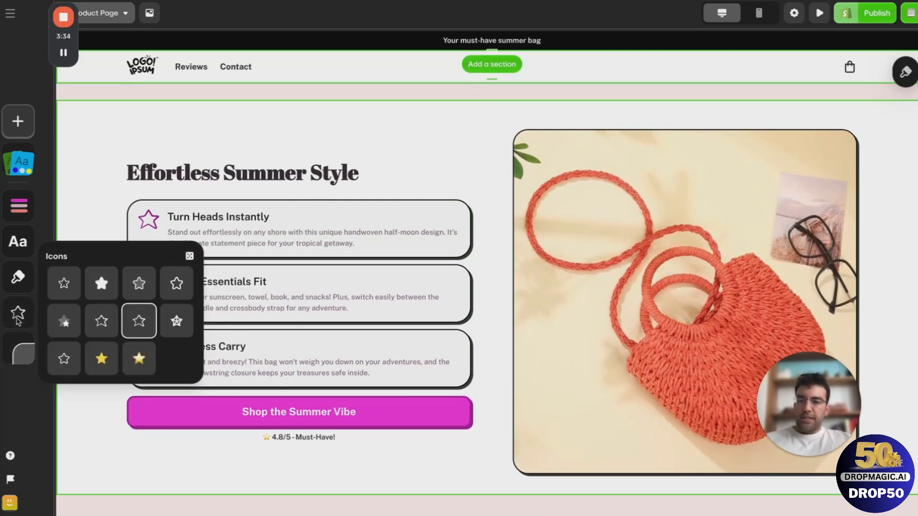
scroll(262, 149, down, 2)
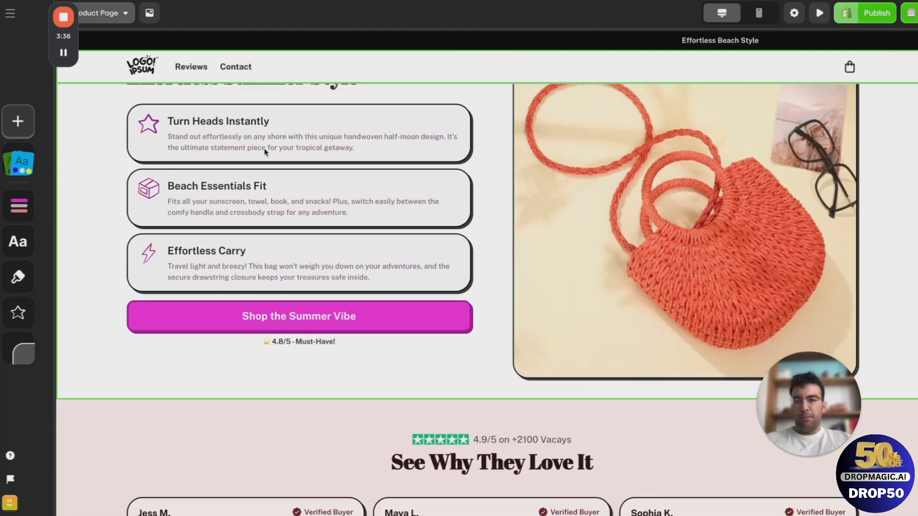
click(26, 313)
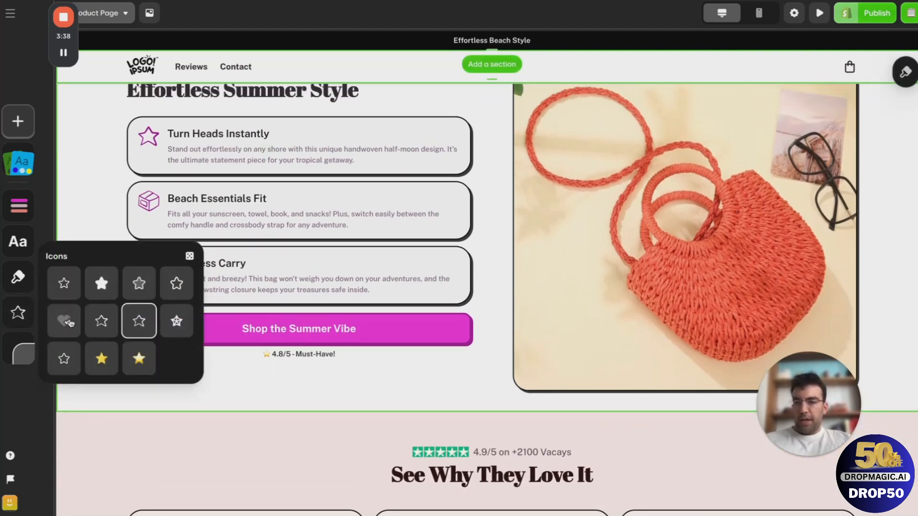
click(70, 324)
click(149, 359)
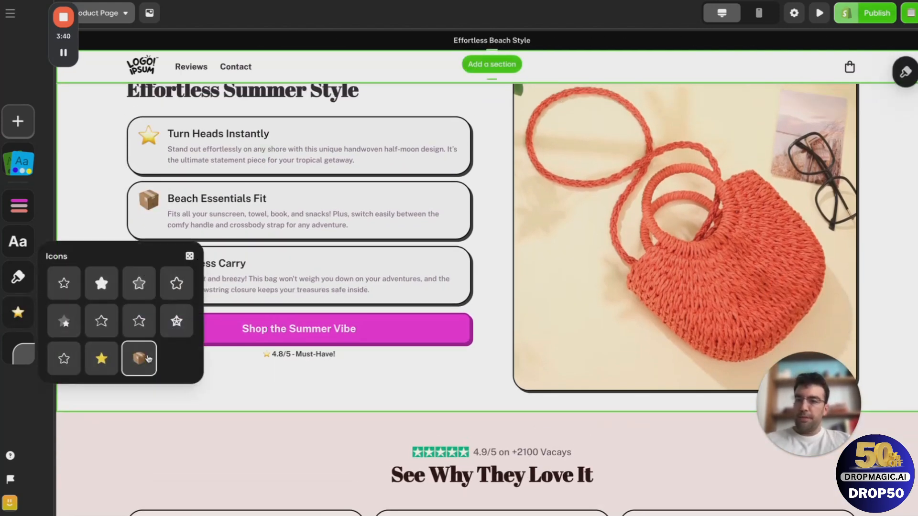
click(177, 284)
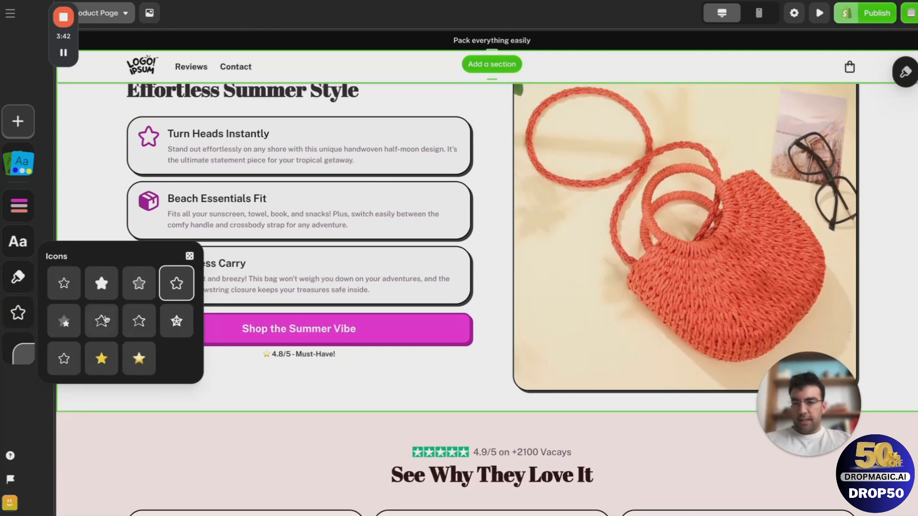
click(184, 324)
click(478, 284)
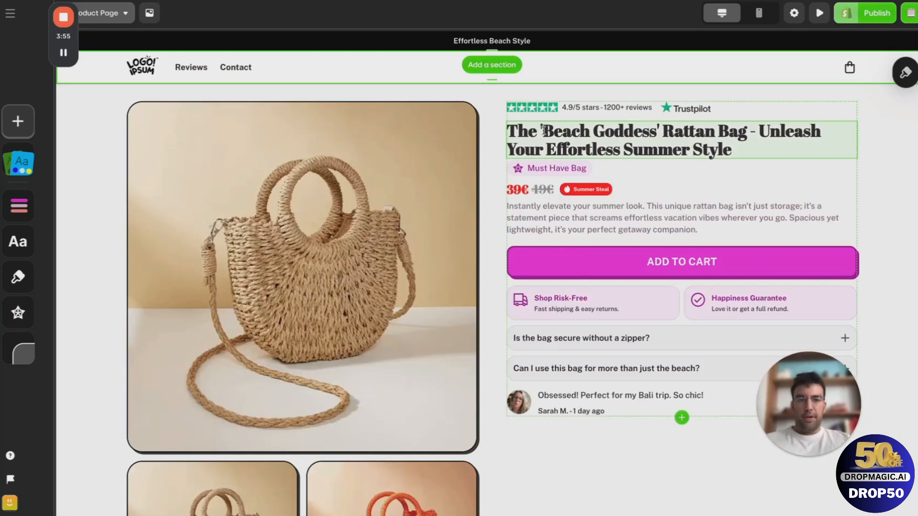
- Enlarge the product title's text by two sizes and undo both size changes
click(565, 122)
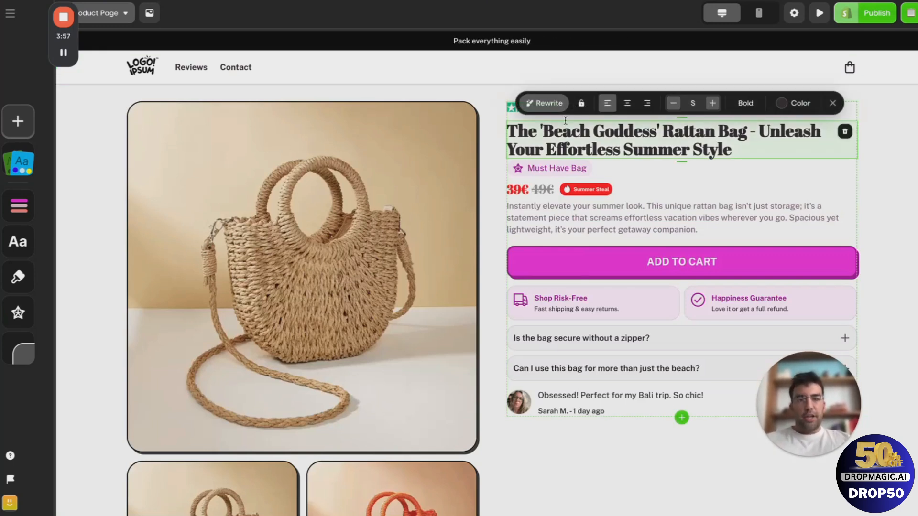
click(712, 104)
click(711, 103)
key(ctrl+z)
key(ctrl+z)
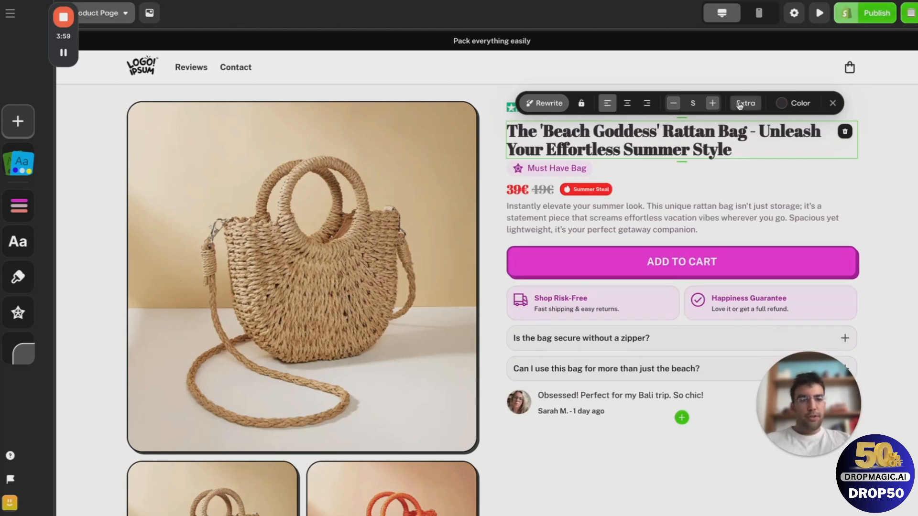
- Set the product title's font weight to Medium and try inserting extra letters in the word Beach
click(745, 103)
text(d)
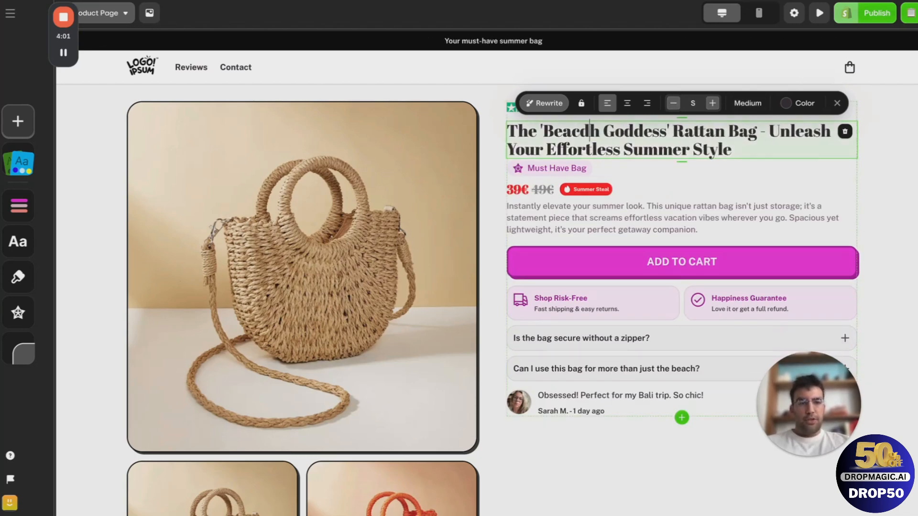
text(hhhh)
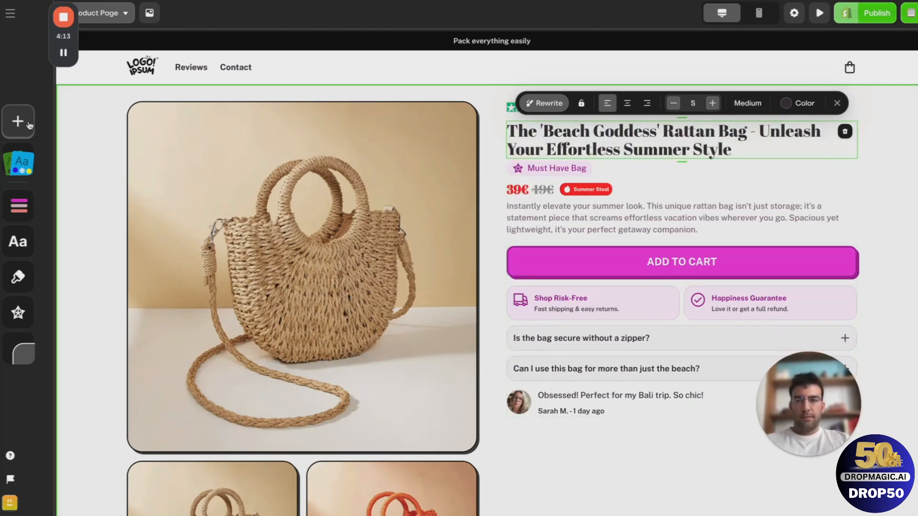
- Add the first Countdown section layout from the section library to the product page
click(17, 122)
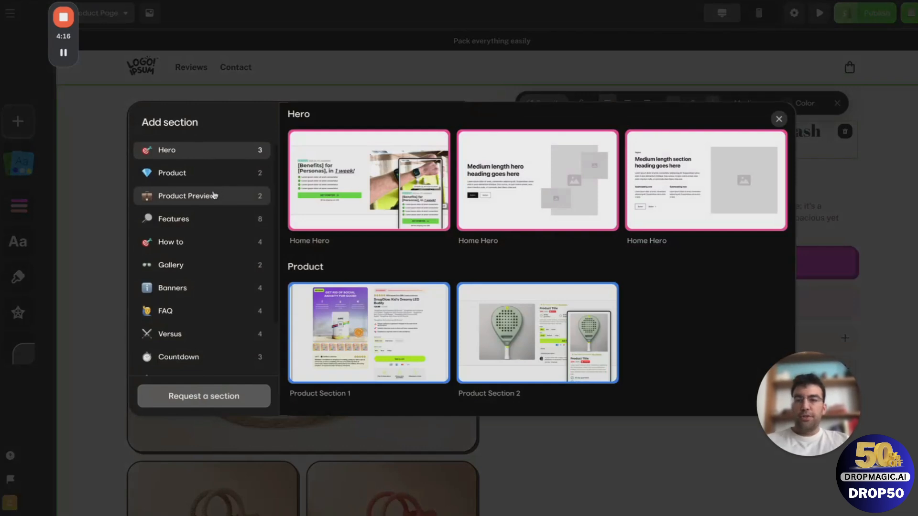
scroll(191, 248, down, 2)
click(189, 291)
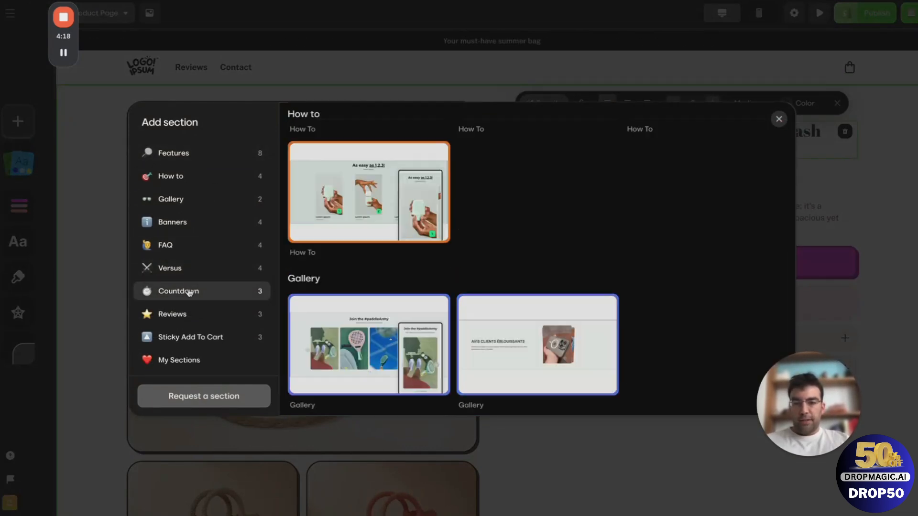
click(387, 205)
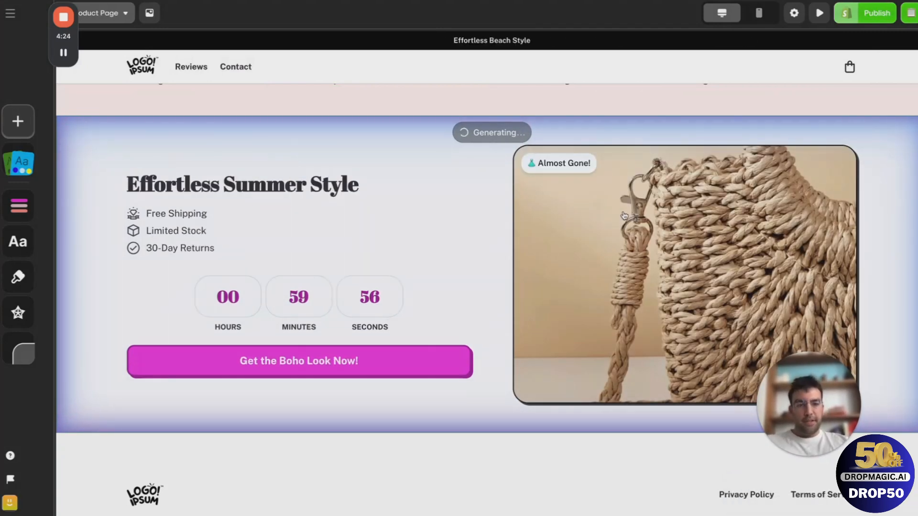
- Replace the countdown section's image with the product photo of the coral bag beside the sunglasses
click(588, 242)
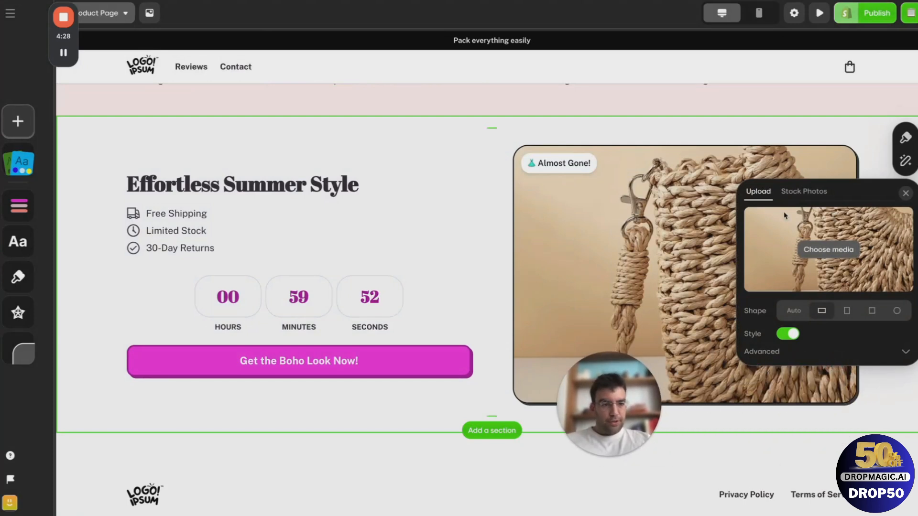
click(814, 198)
click(758, 192)
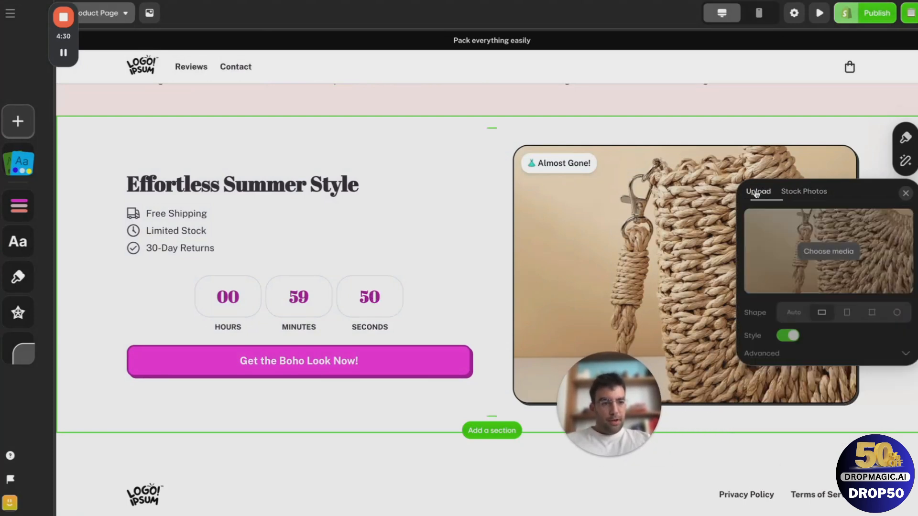
click(823, 257)
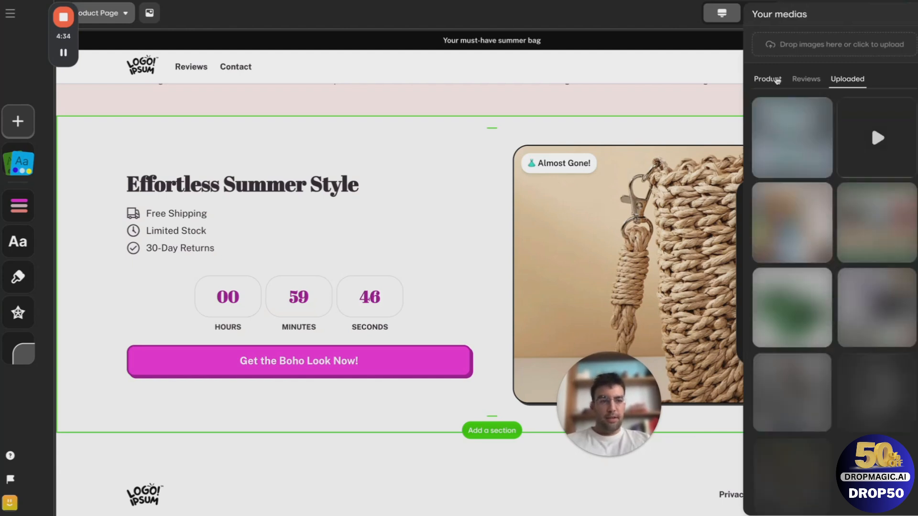
click(770, 79)
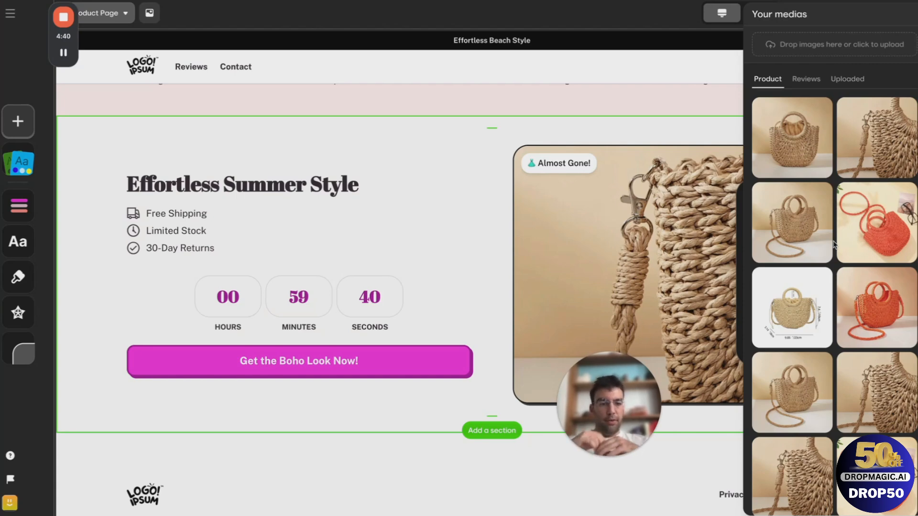
scroll(860, 247, down, 5)
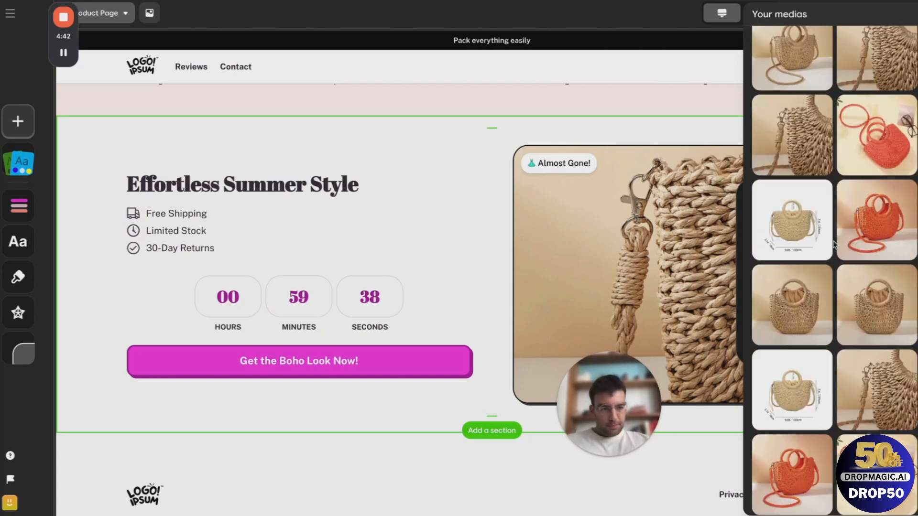
click(872, 247)
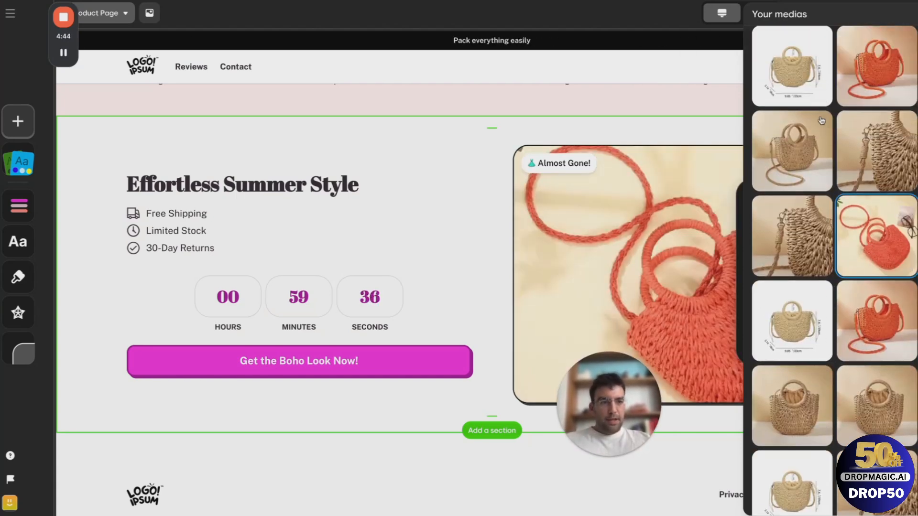
click(498, 266)
- Browse the Reviews and Uploaded media available for the first image of the middle review in the second row
scroll(497, 266, down, 10)
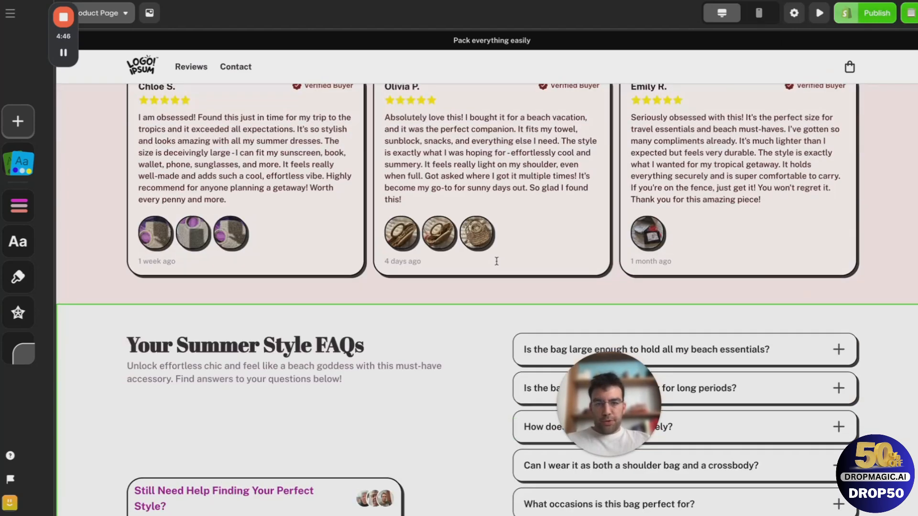
click(387, 348)
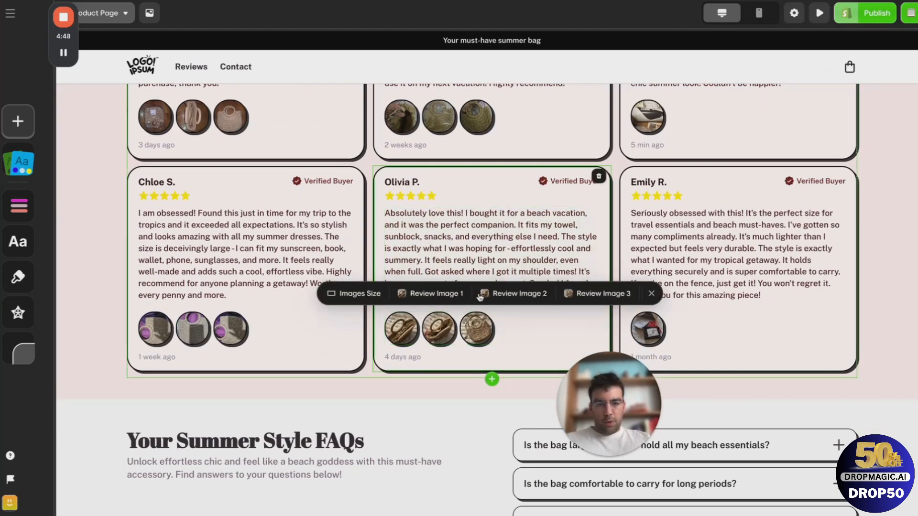
click(431, 294)
click(448, 353)
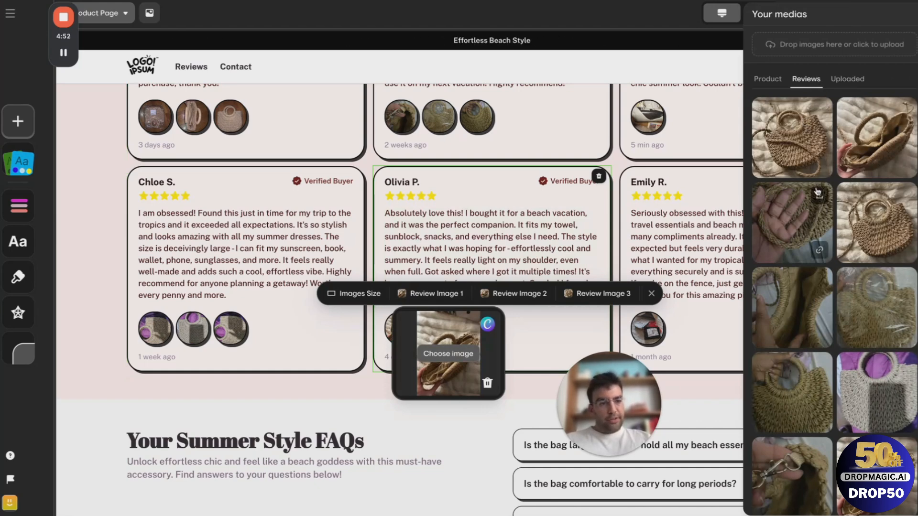
scroll(815, 200, down, 1)
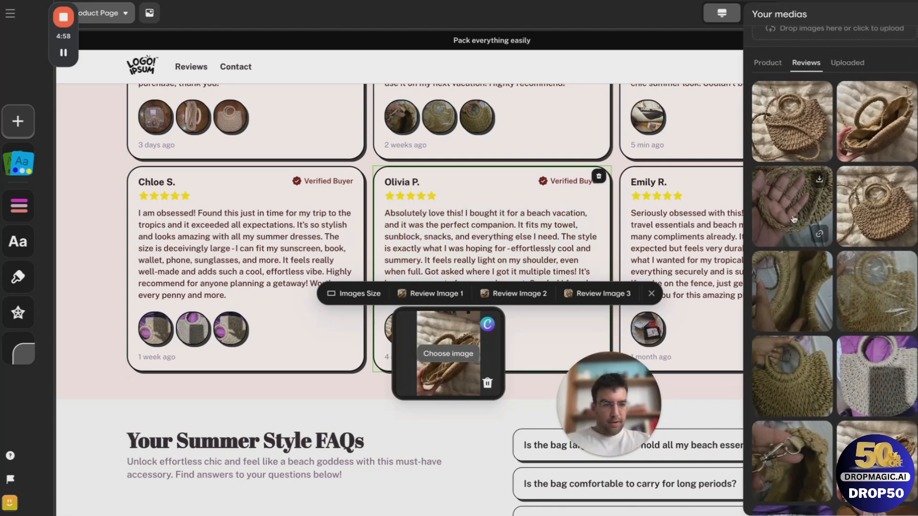
scroll(808, 168, up, 1)
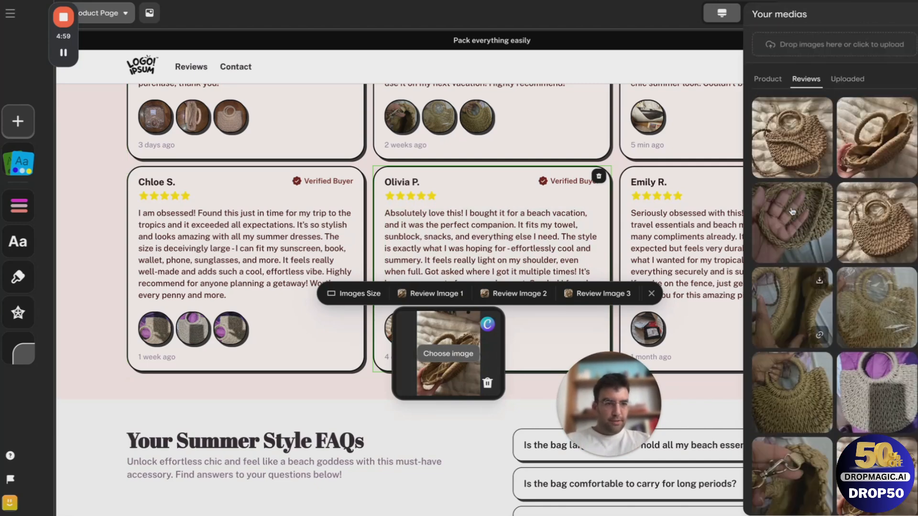
click(854, 79)
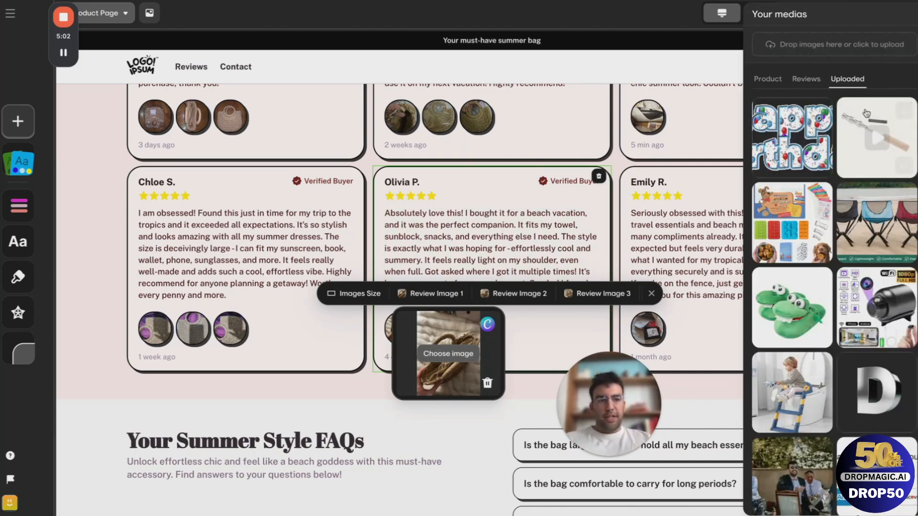
- Try the uploaded video of the wooden-handled tool as the media of the Effortless Summer Style benefits section
scroll(537, 154, up, 15)
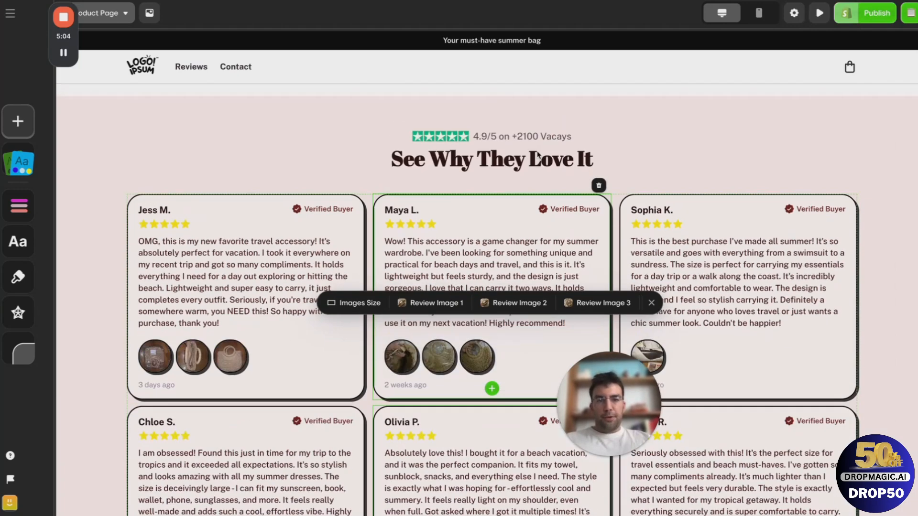
scroll(590, 276, down, 2)
click(604, 387)
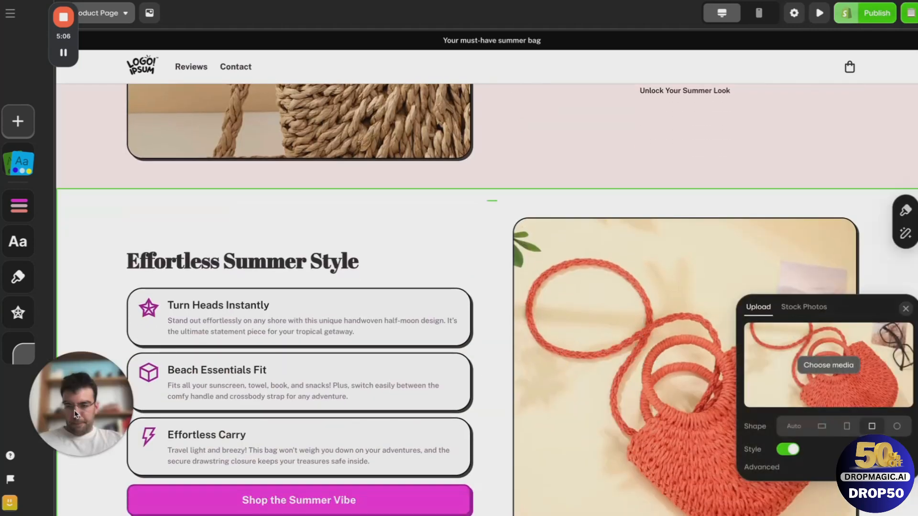
click(834, 363)
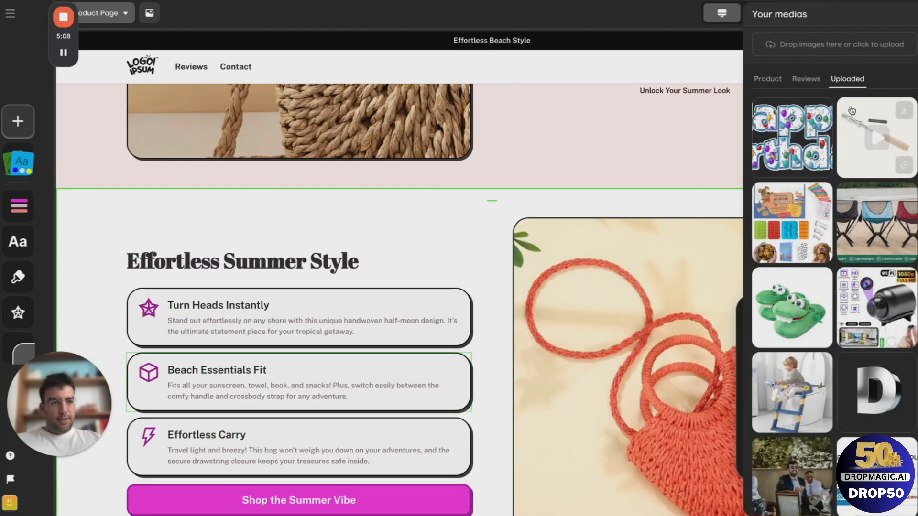
click(874, 134)
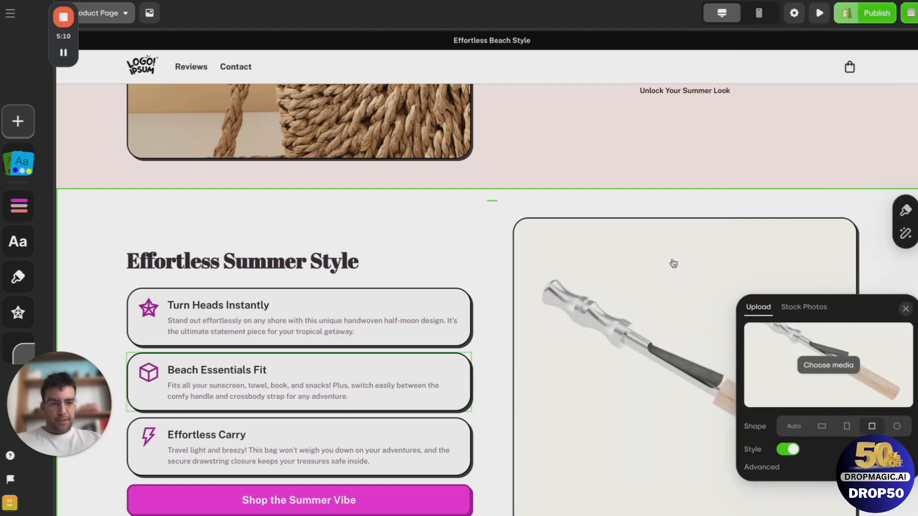
- Replace the video in the Effortless Summer Style benefits section with an image from the Product media
scroll(672, 262, down, 2)
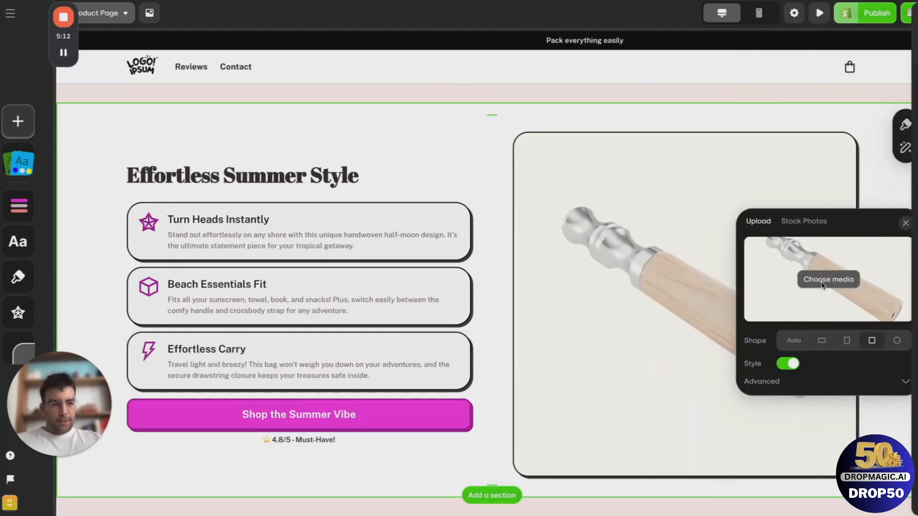
click(821, 225)
click(767, 79)
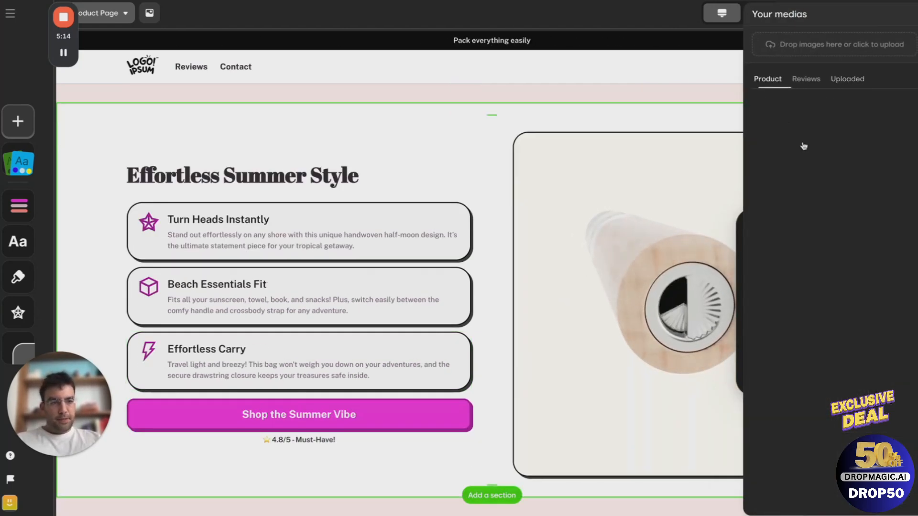
click(794, 145)
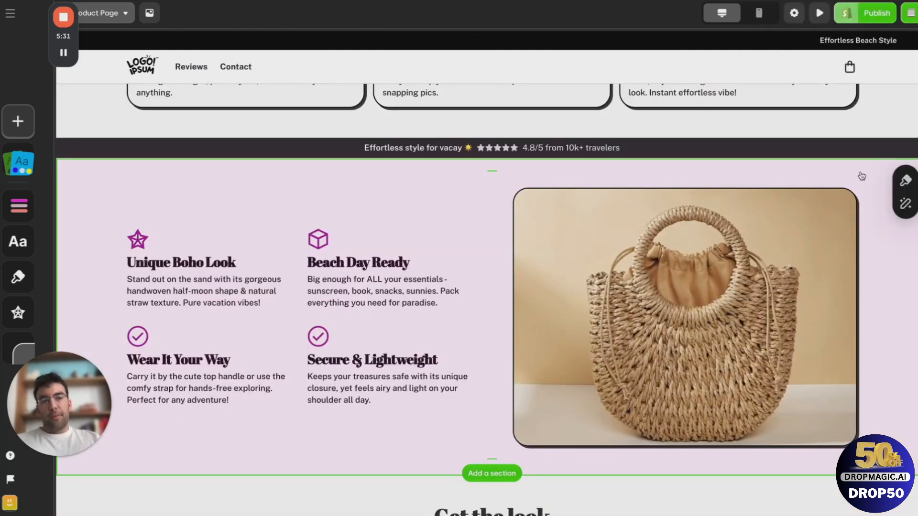
- Cycle the Unique Boho Look section's colors with the Magic brush to a dark background with purple icons, checking the color palette along the way
scroll(611, 194, up, 5)
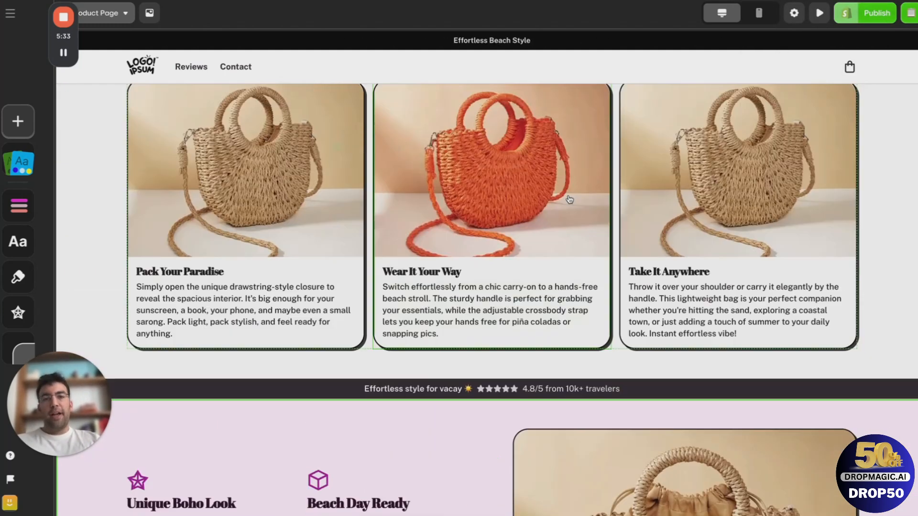
scroll(710, 305, down, 4)
scroll(711, 304, down, 1)
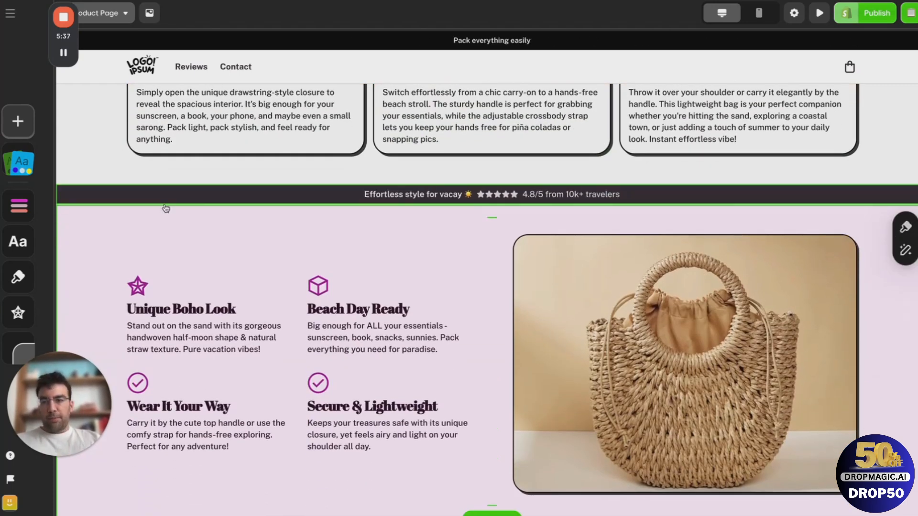
click(905, 228)
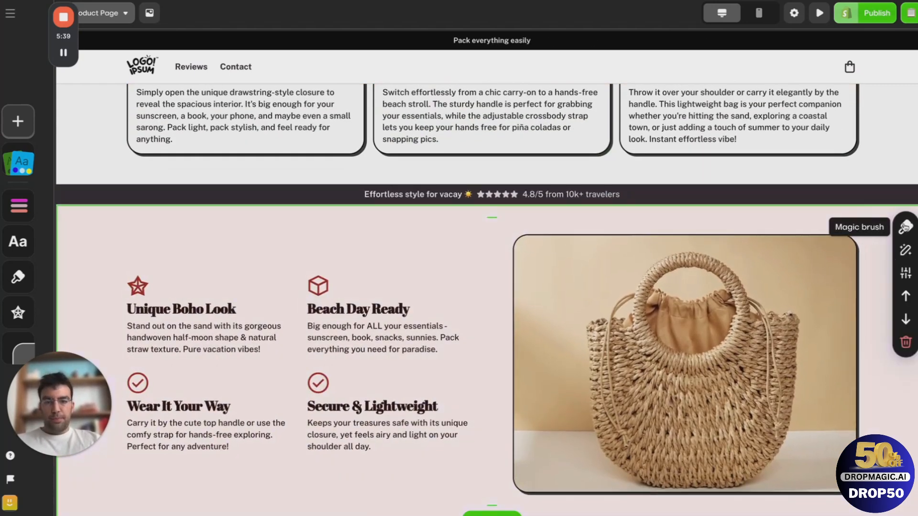
scroll(416, 238, down, 3)
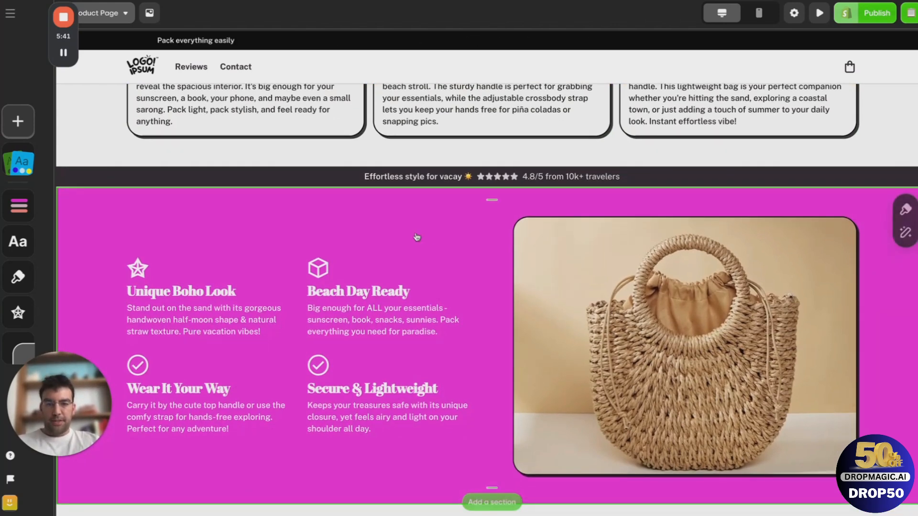
click(19, 205)
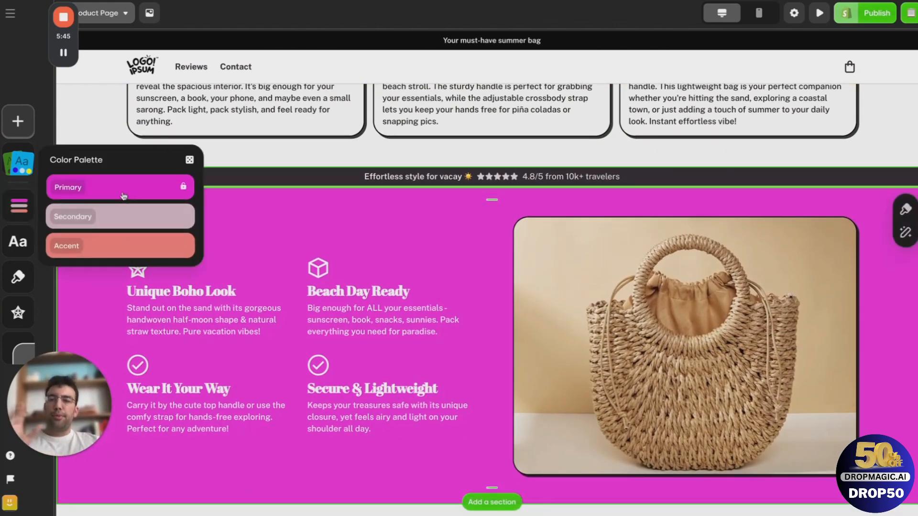
click(436, 247)
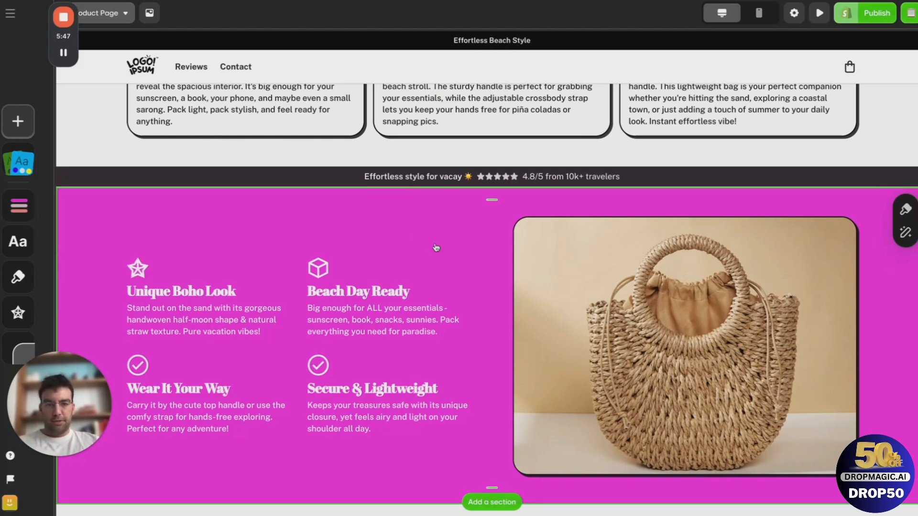
click(906, 209)
click(906, 209)
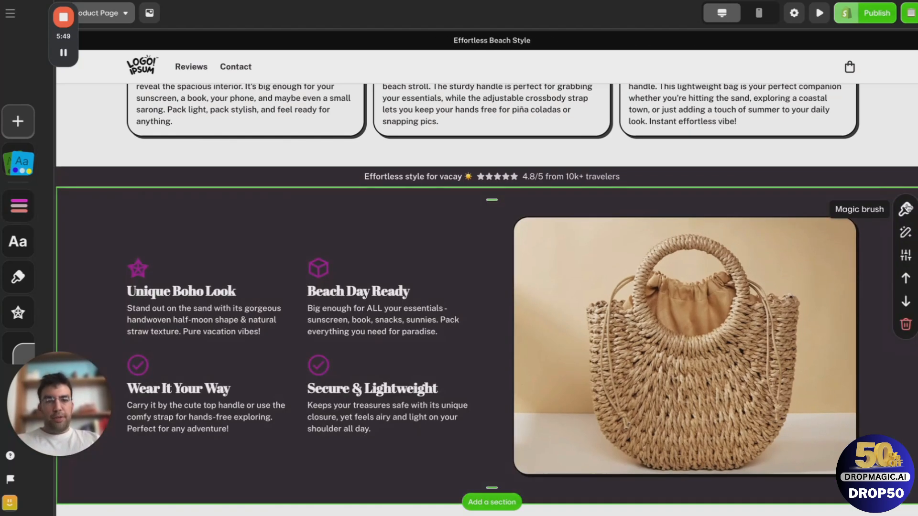
- Rewrite the Unique Boho Look section's text with the AI prompt "Make it more sales oriented"
click(906, 209)
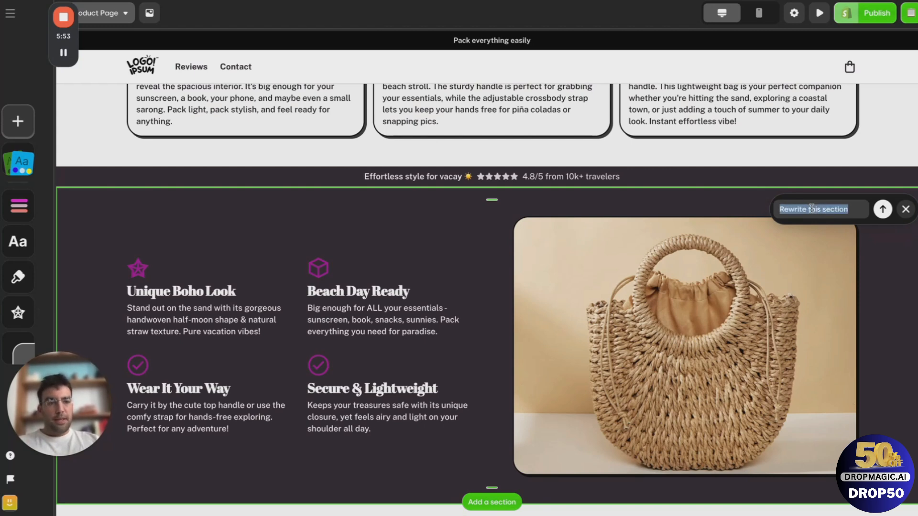
text(Make it mor)
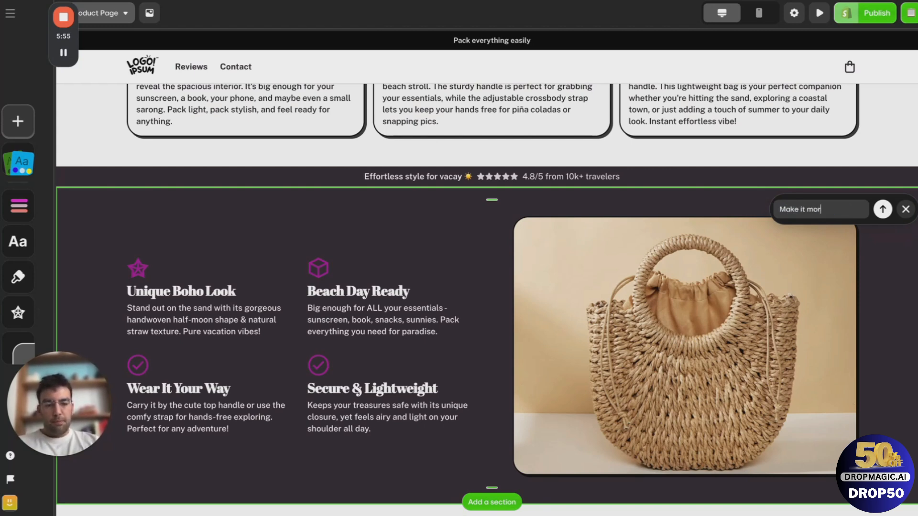
text(e slo)
key(BackSpace)
key(BackSpace)
text(ales)
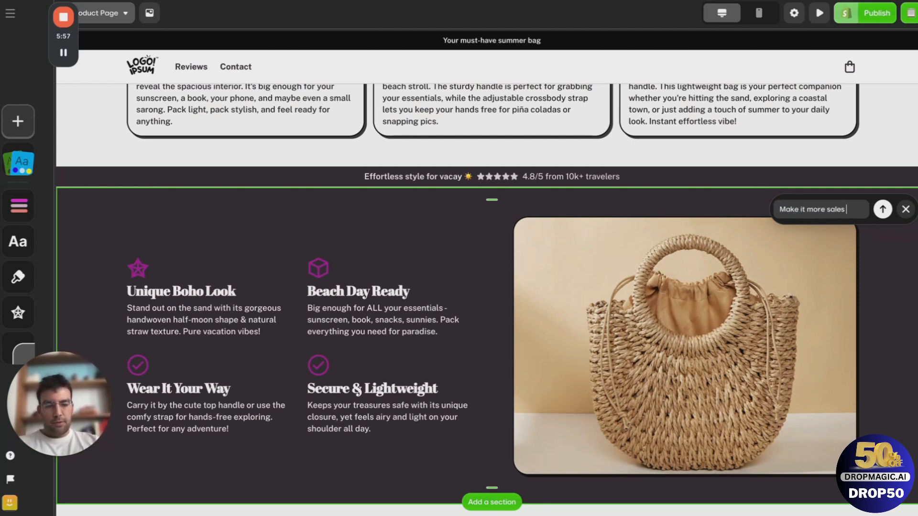
text( oriented)
key(Return)
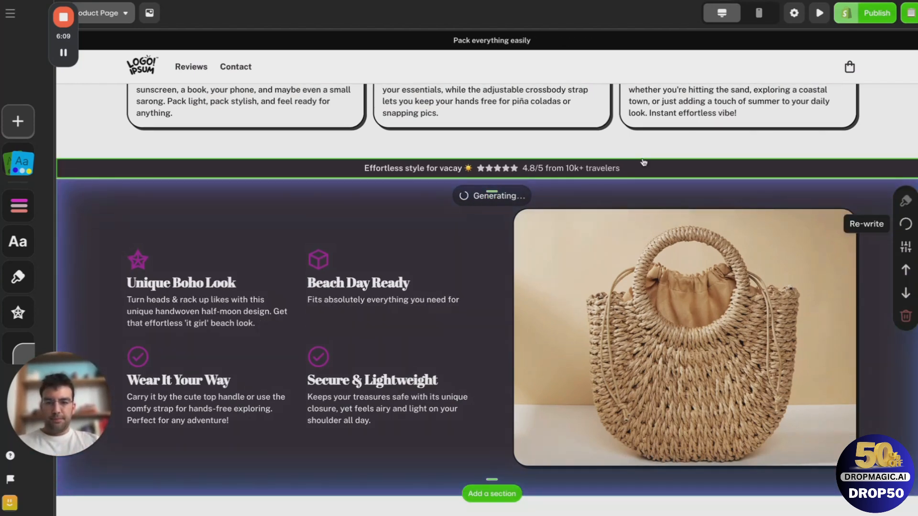
- Add a Payment Badge block below the customer quote in the main product information
scroll(606, 180, up, 3)
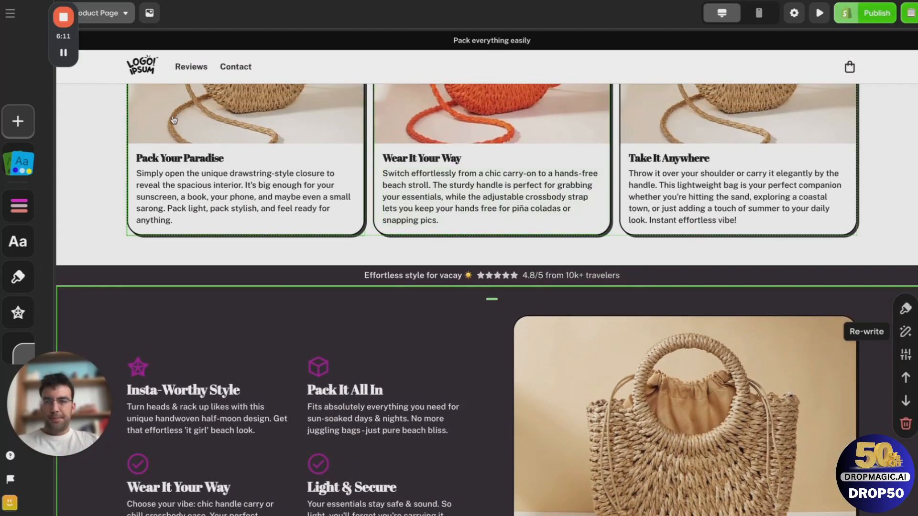
scroll(458, 206, up, 10)
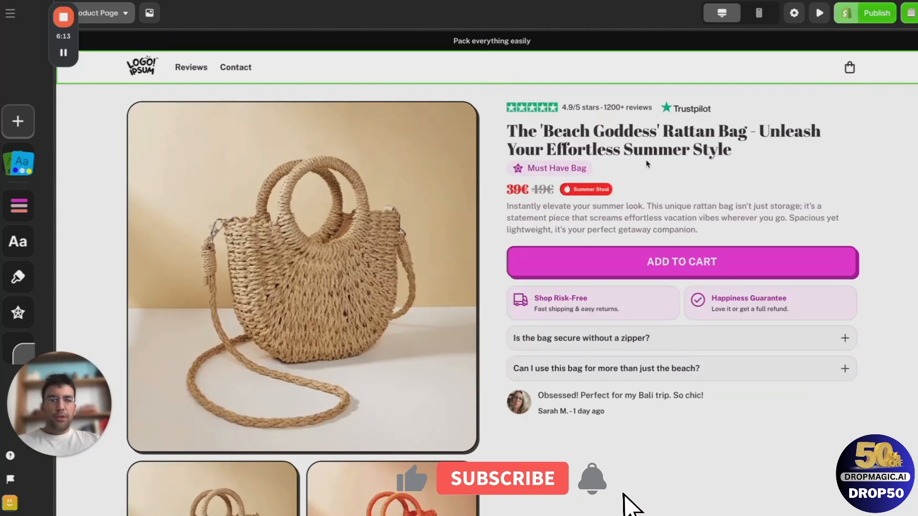
scroll(647, 165, down, 1)
scroll(678, 392, up, 1)
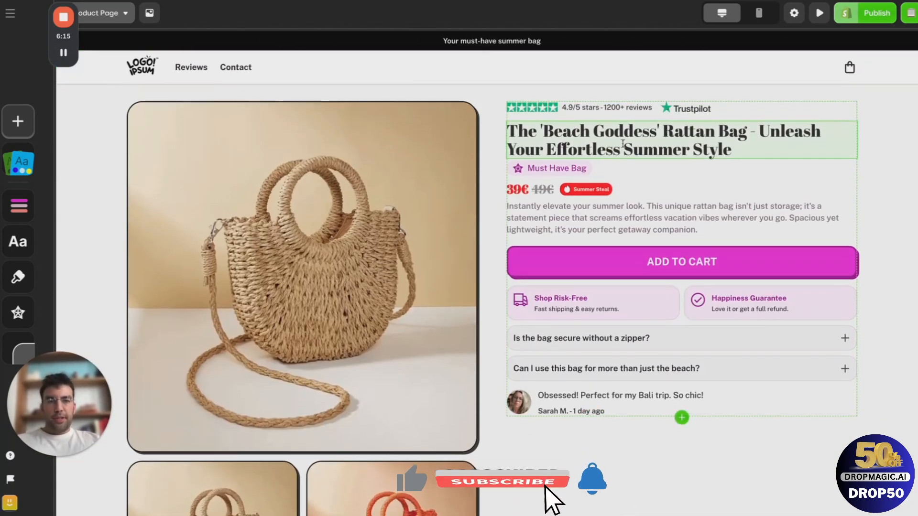
click(681, 418)
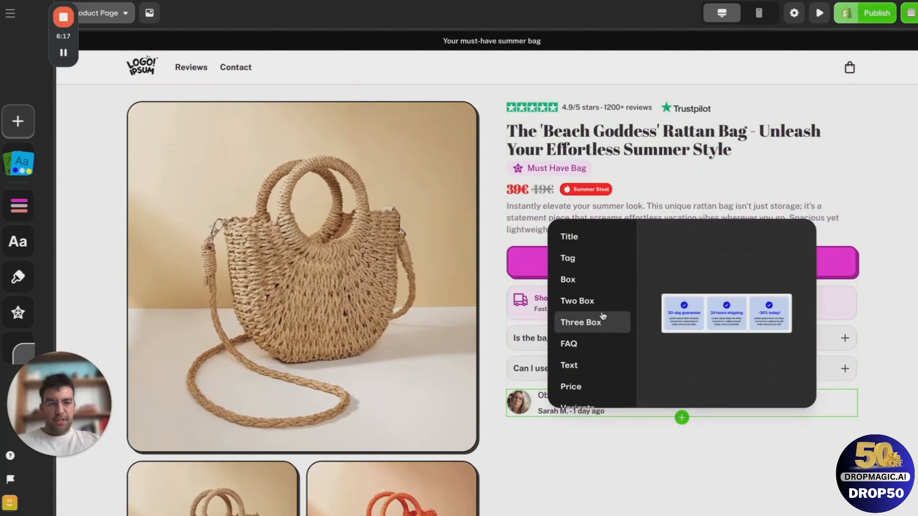
scroll(589, 334, down, 3)
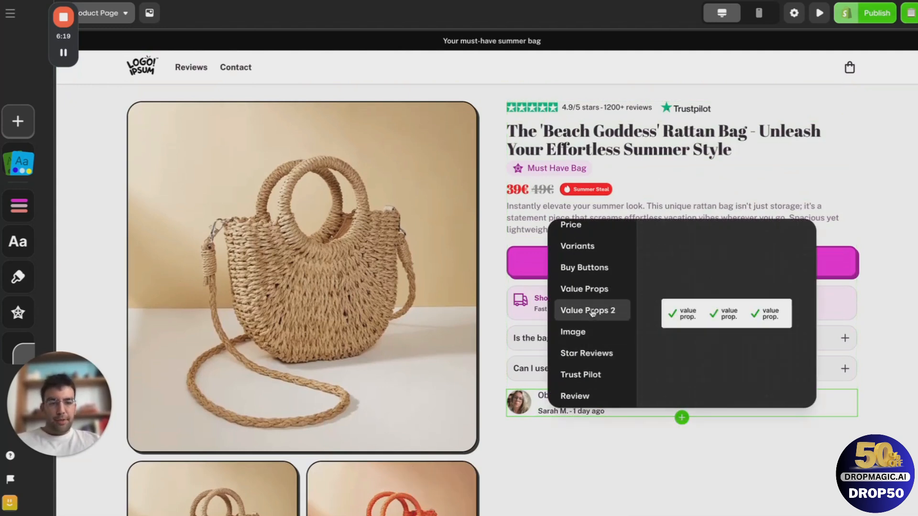
scroll(593, 335, down, 2)
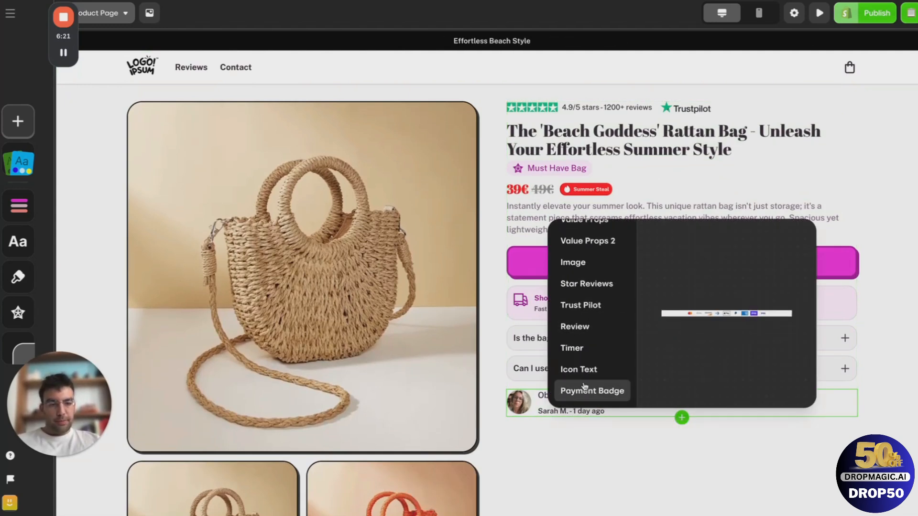
click(585, 388)
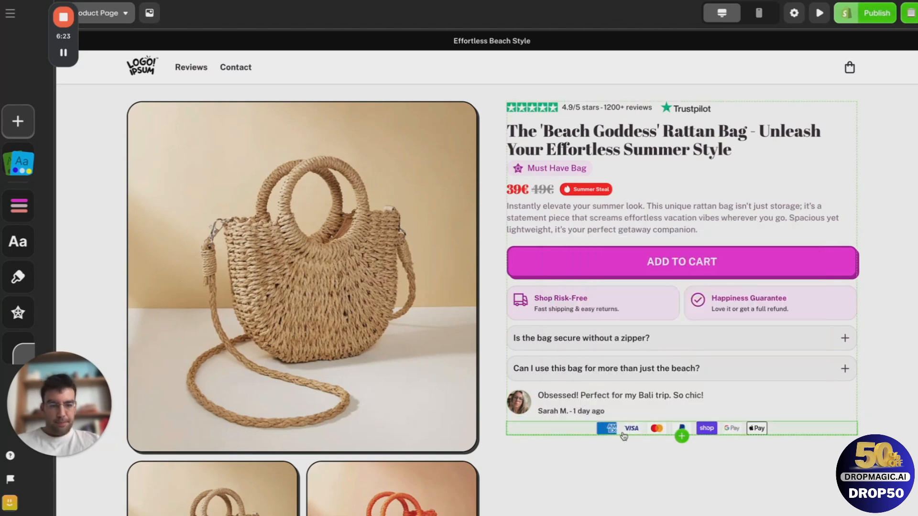
- Move the payment badges directly below the Add to Cart button and remove Apple Pay from them
drag(589, 435, 675, 300)
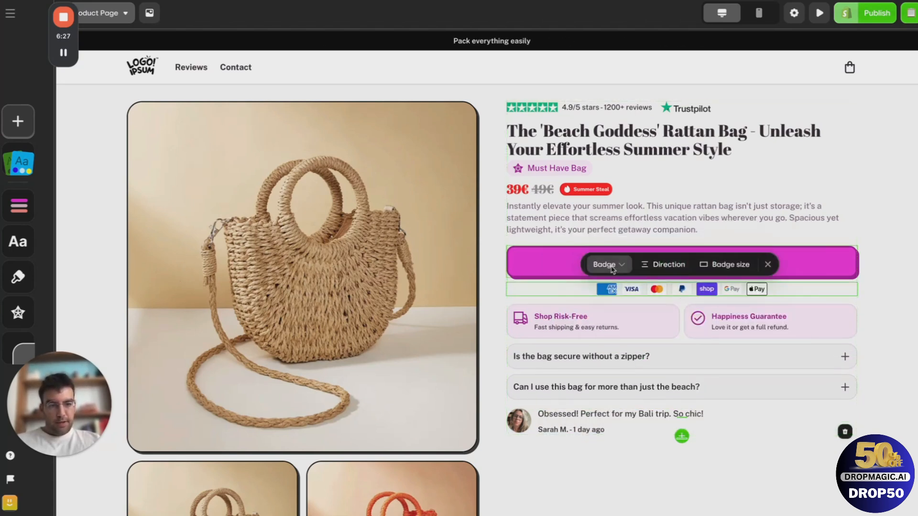
click(604, 265)
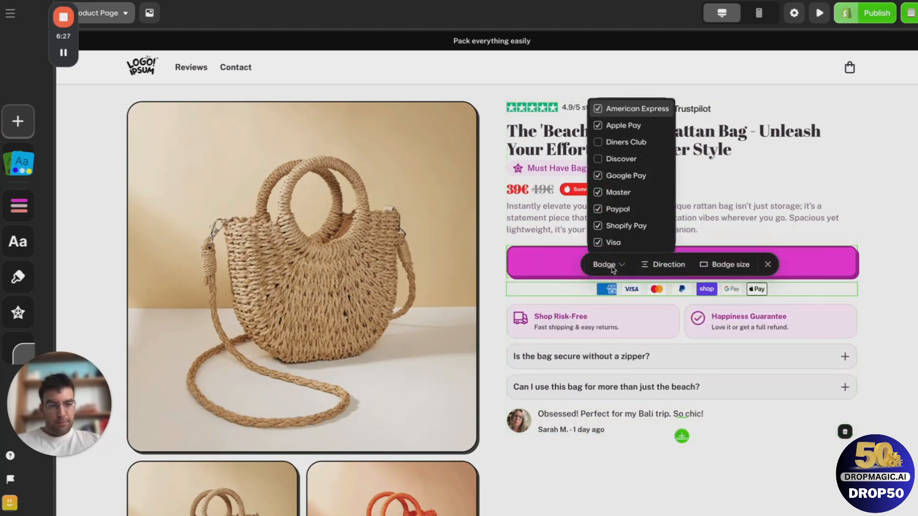
click(624, 126)
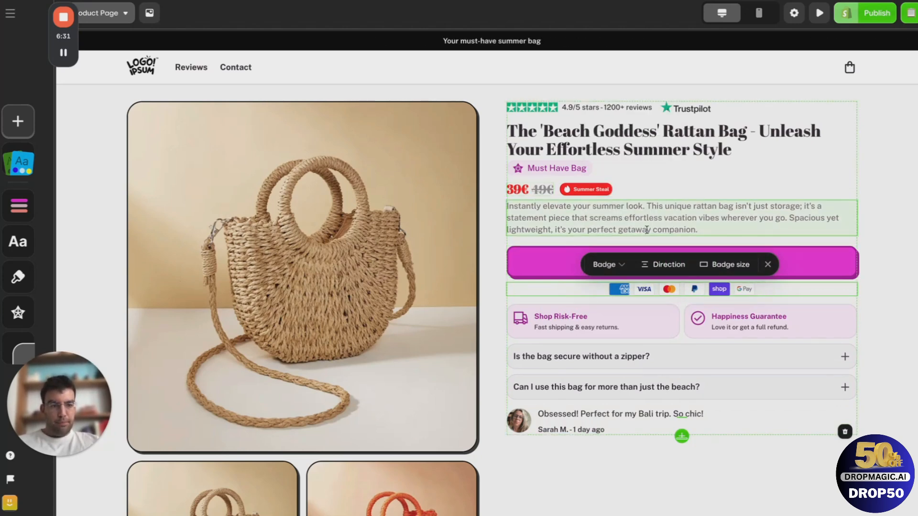
- Switch the product page preview to the mobile layout
click(759, 13)
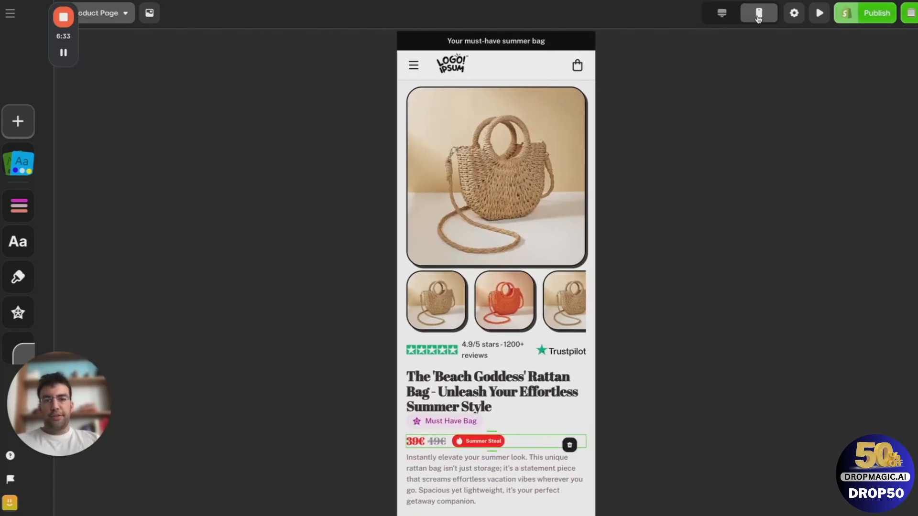
- Set the product description's text size to L in the mobile layout and return the preview to the desktop layout
scroll(506, 284, down, 3)
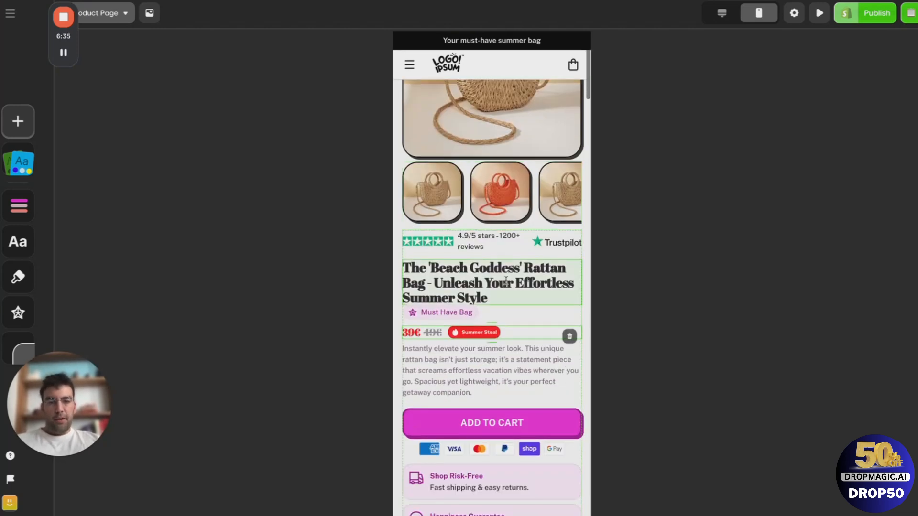
click(499, 284)
scroll(502, 337, down, 1)
scroll(501, 336, down, 2)
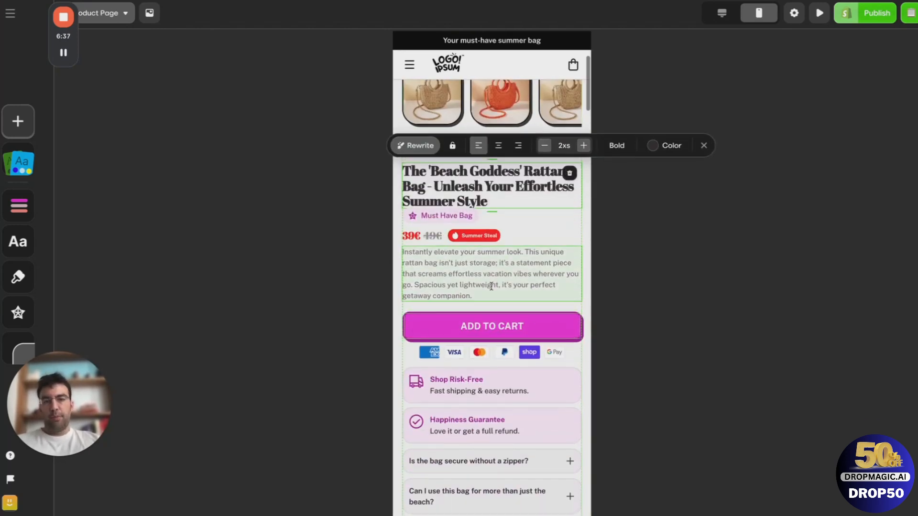
click(492, 293)
scroll(487, 346, down, 1)
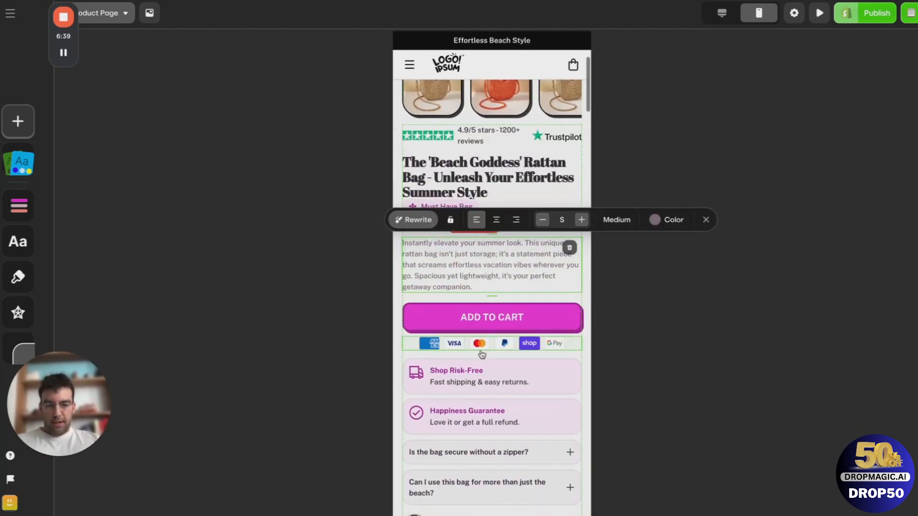
click(491, 318)
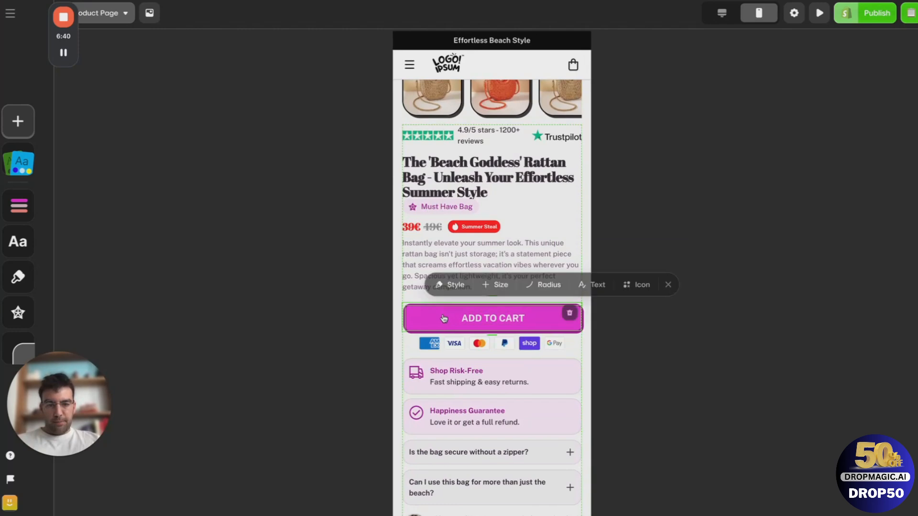
click(520, 256)
click(581, 220)
click(581, 220)
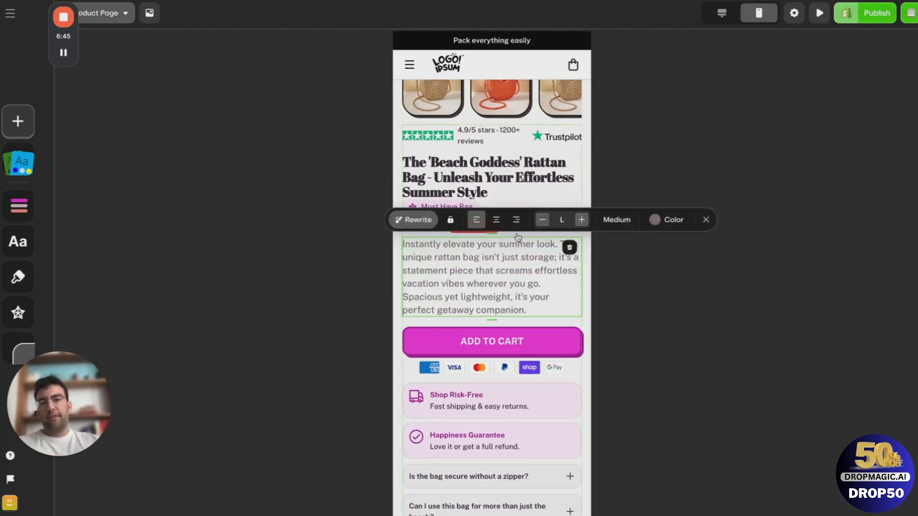
click(724, 15)
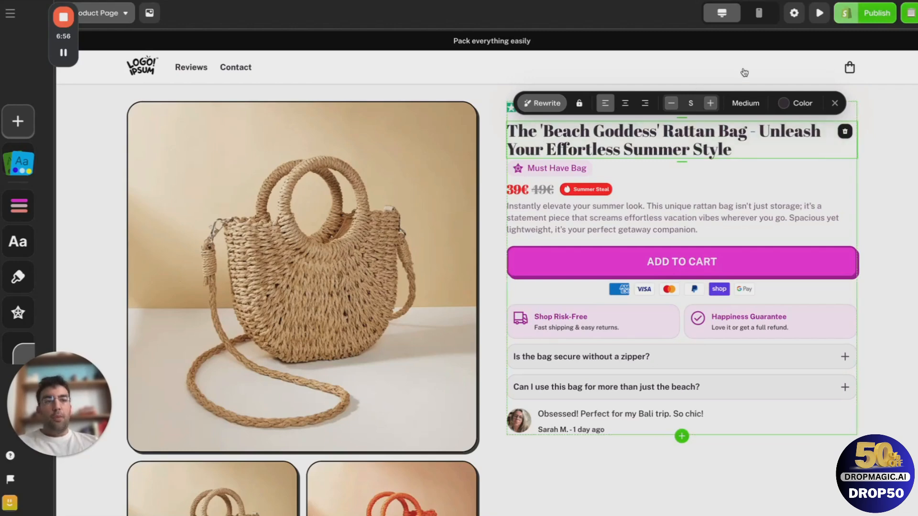
- Review the publishing options for connecting a new or existing Shopify account and close them
click(868, 20)
click(832, 148)
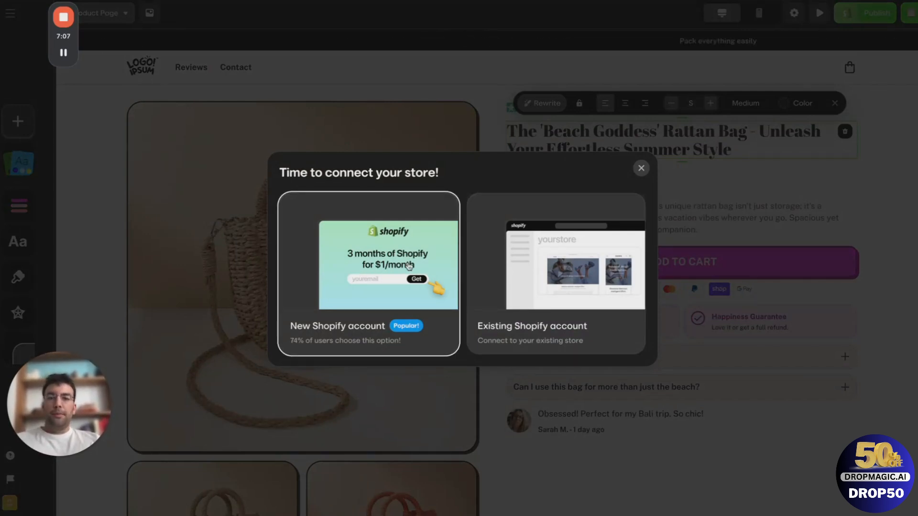
click(259, 117)
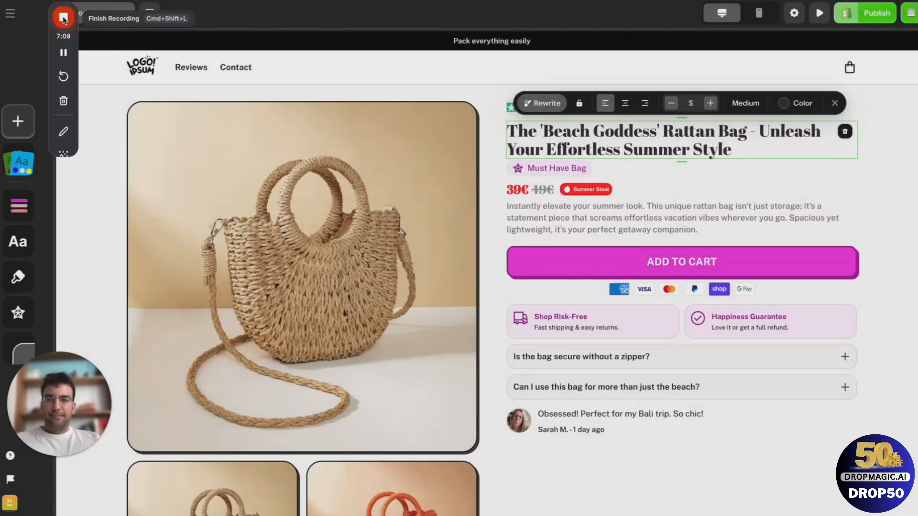